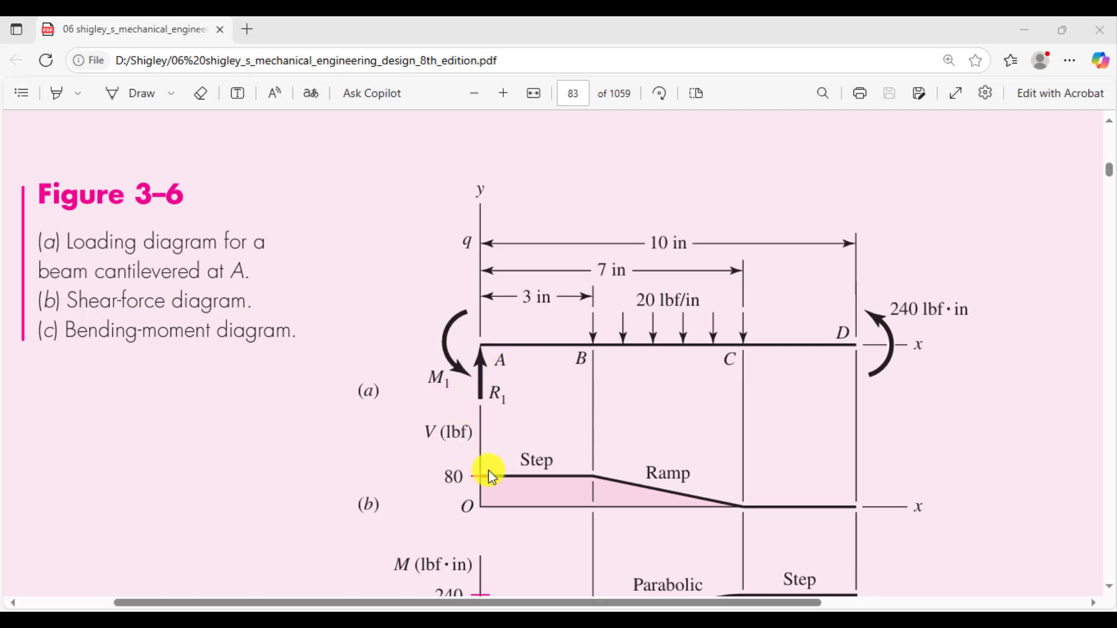
Step: Examine the loading, shear-force and bending-moment diagrams of the cantilever beam in Figure 3–6
scroll(475, 476, "down", 3)
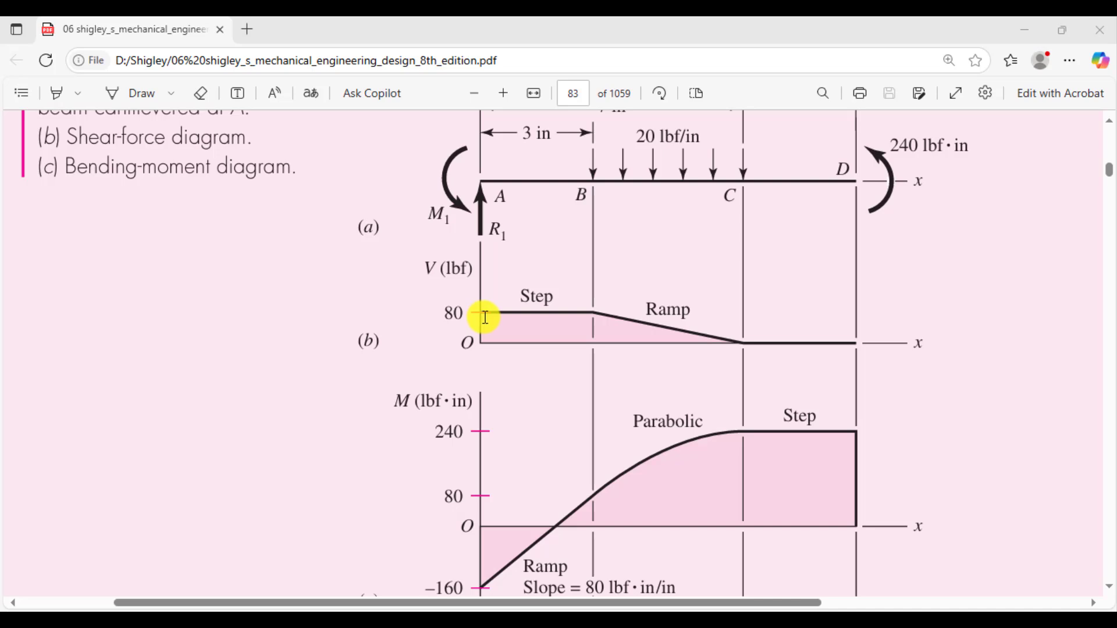
scroll(485, 317, "up", 2)
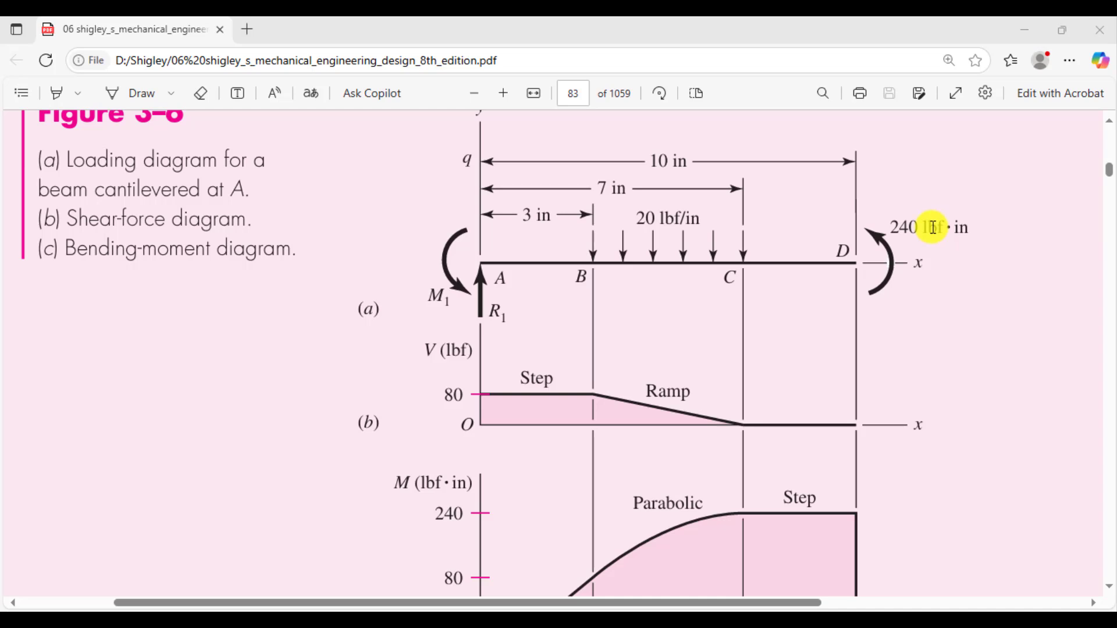
scroll(931, 230, "down", 3)
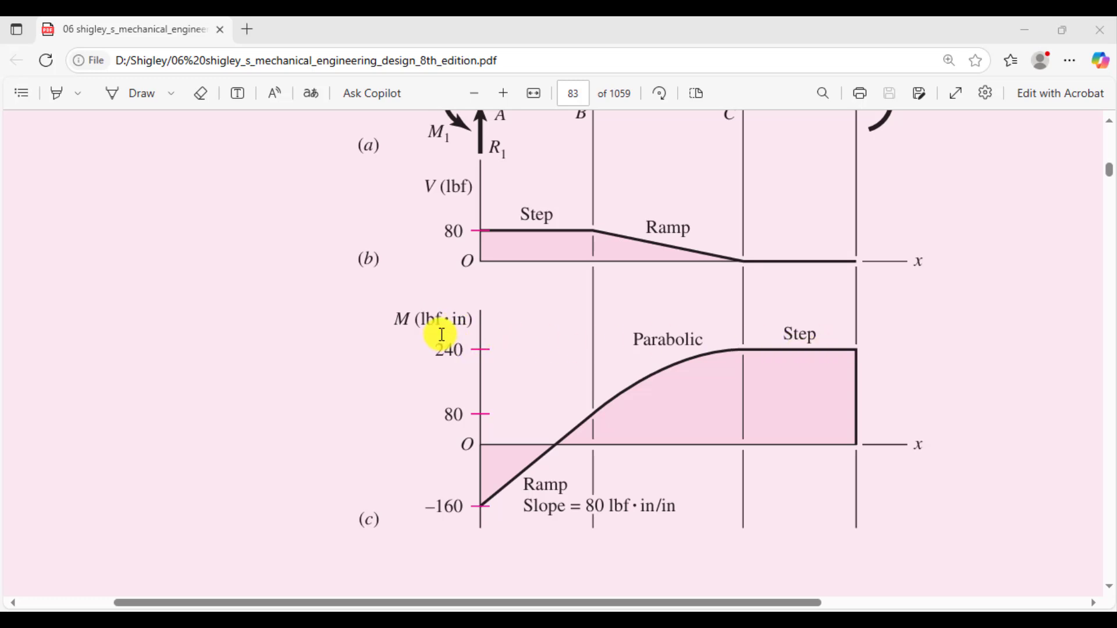
scroll(508, 375, "up", 5)
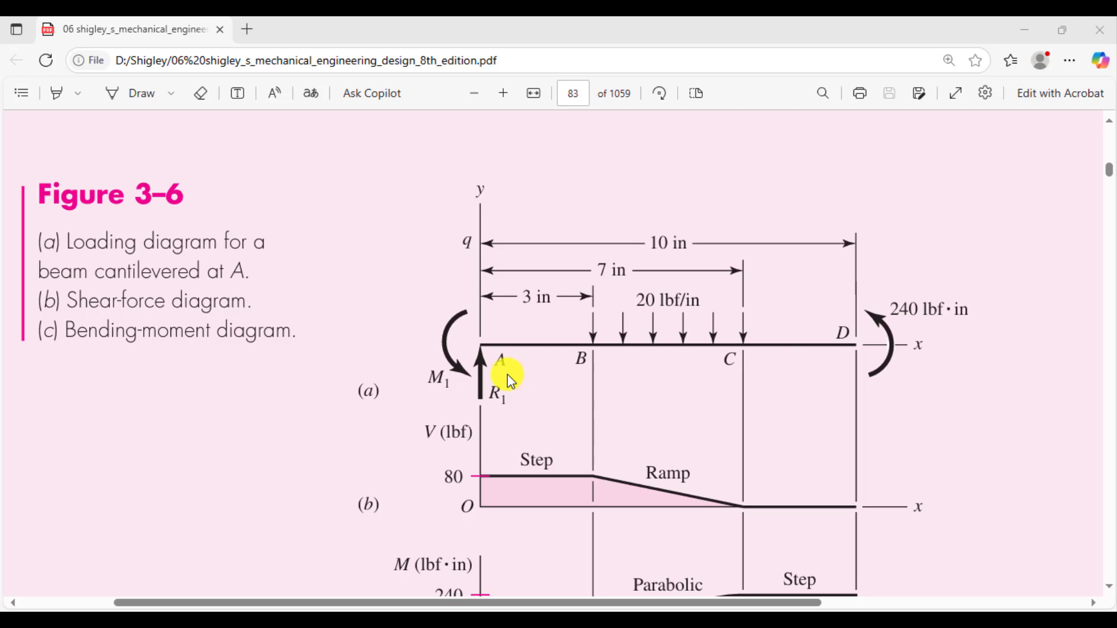
scroll(507, 375, "down", 3)
scroll(508, 374, "up", 2)
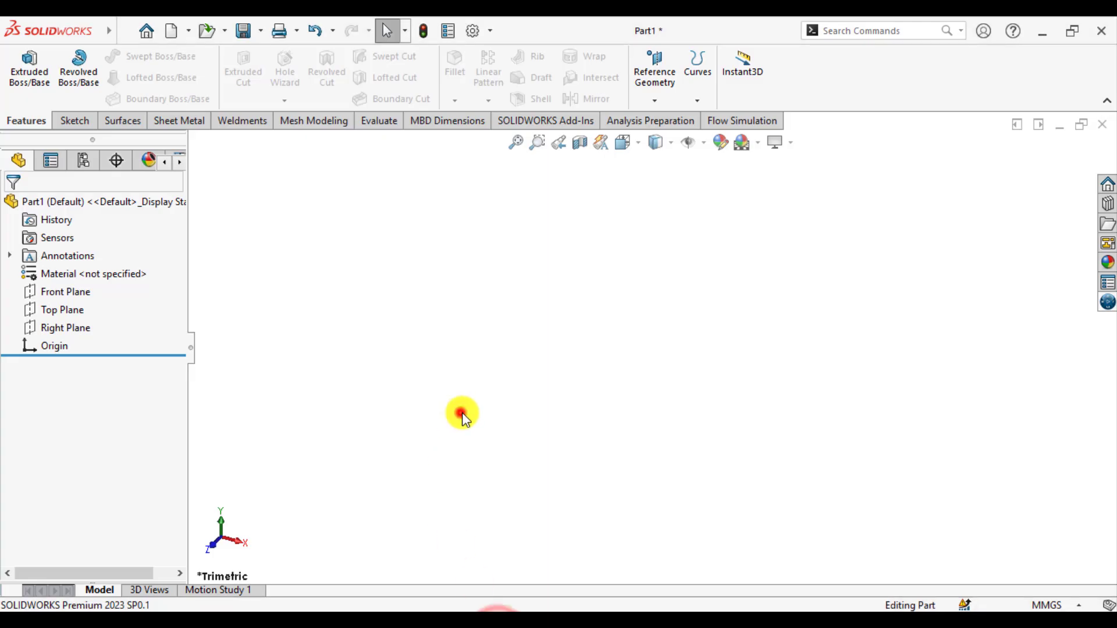
Step: In SOLIDWORKS, set the document units to IPS (inch, pound, second) and start a sketch on the Front Plane
left_click(1050, 606)
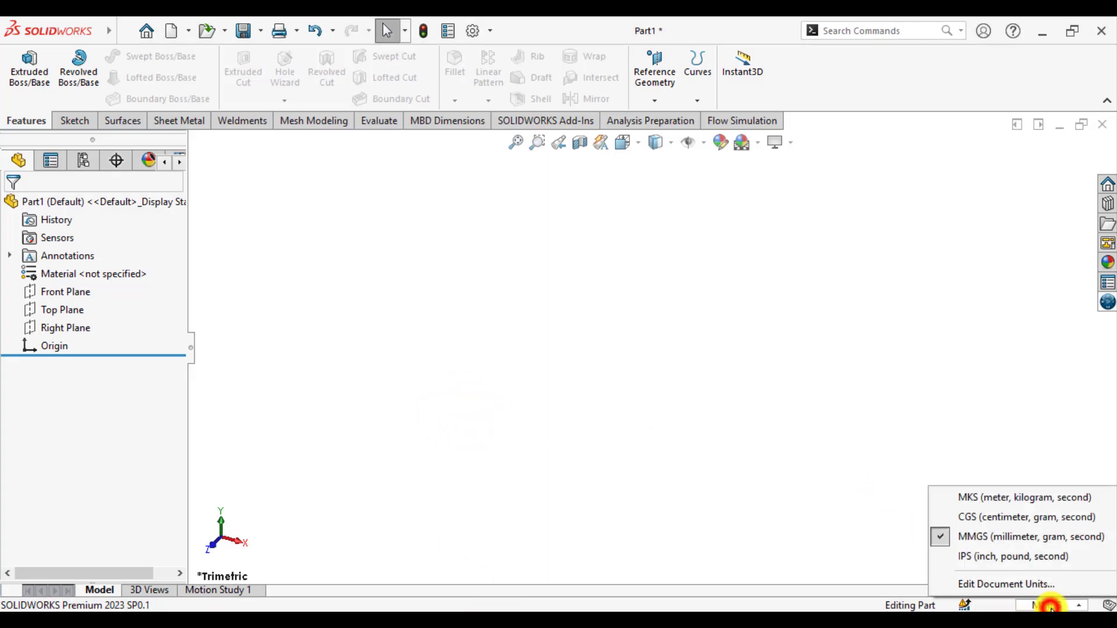
left_click(1014, 556)
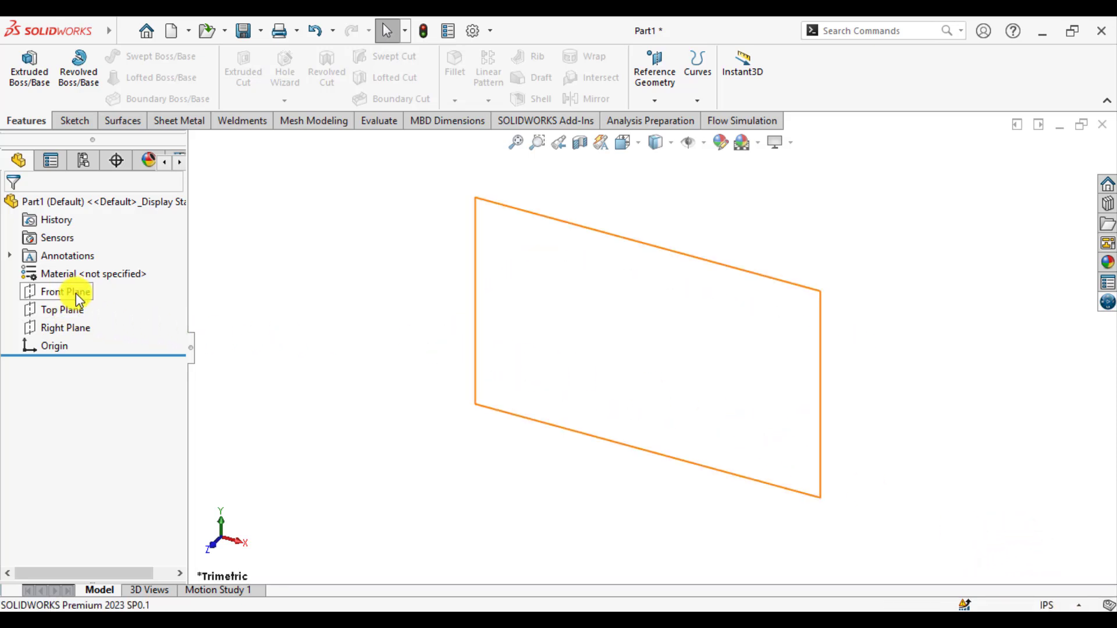
left_click(79, 295)
left_click(91, 270)
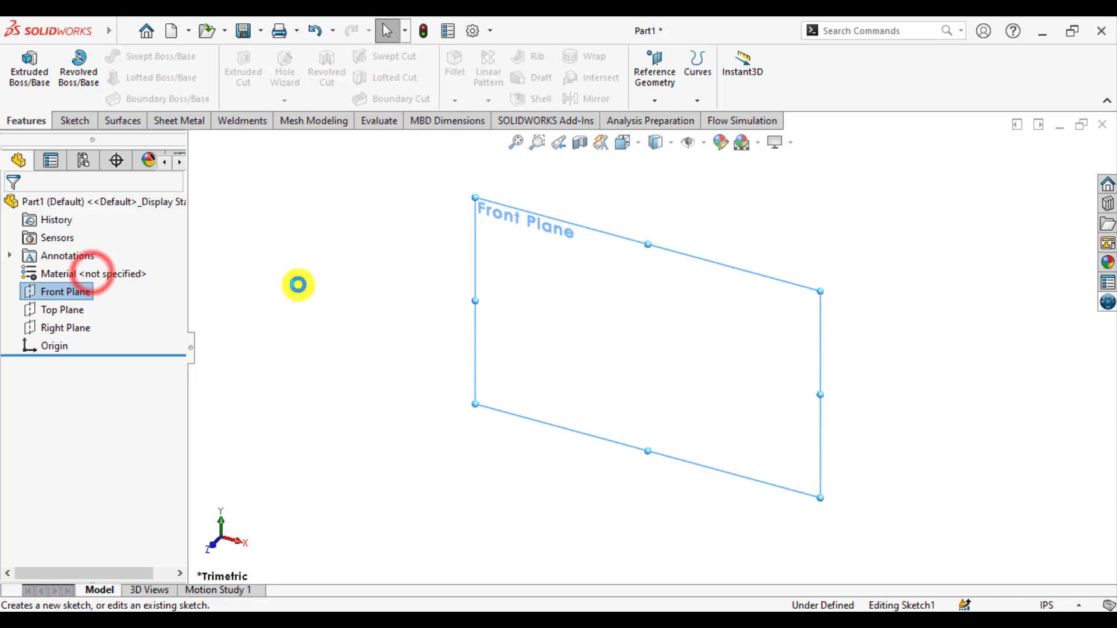
left_click(298, 291)
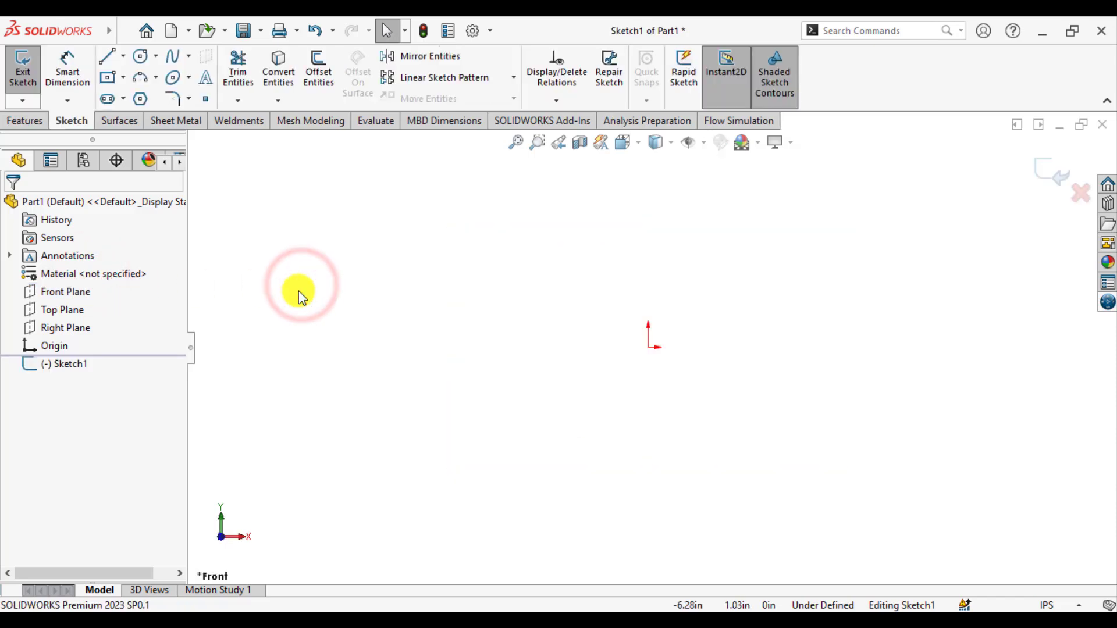
Step: Draw three connected horizontal lines starting at the origin, about 1.88, 2.15 and 2 in long
key("s")
left_click(427, 315)
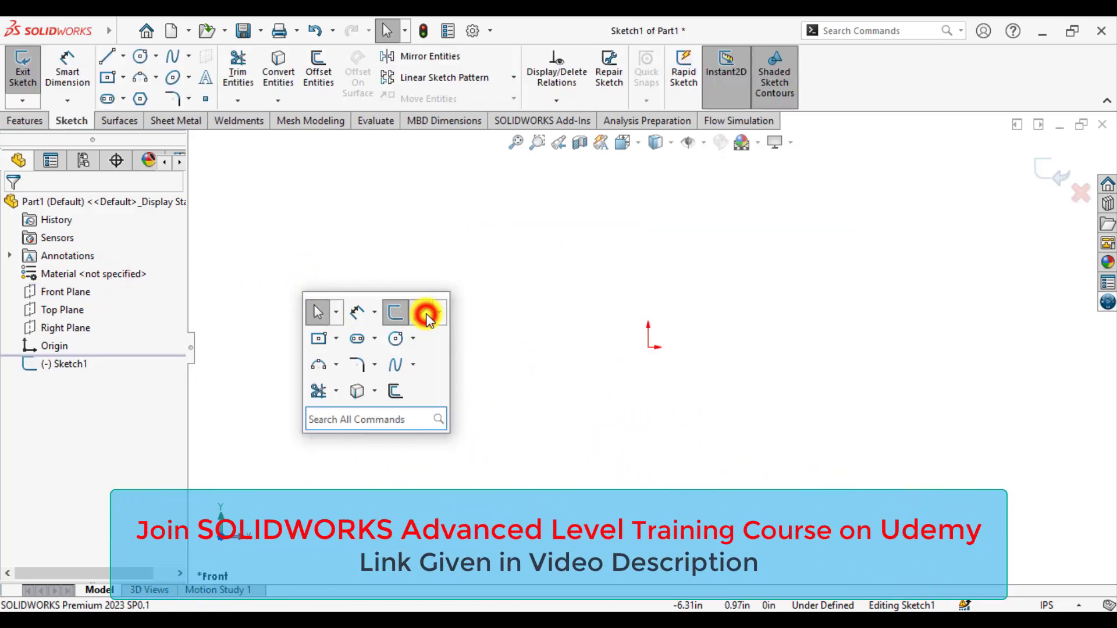
left_click(646, 348)
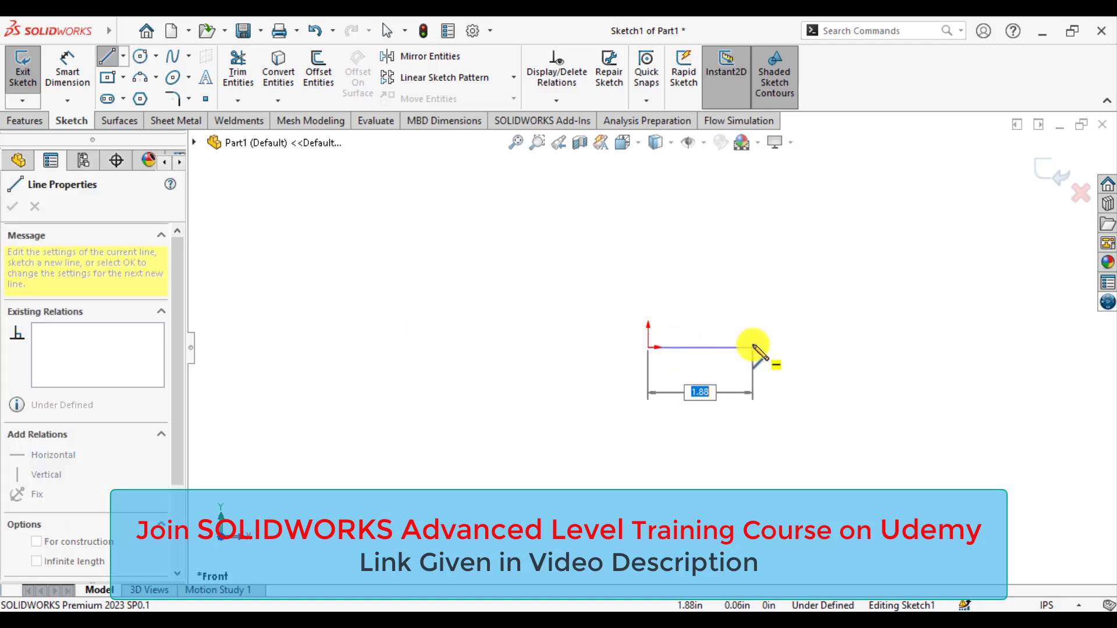
left_click(753, 348)
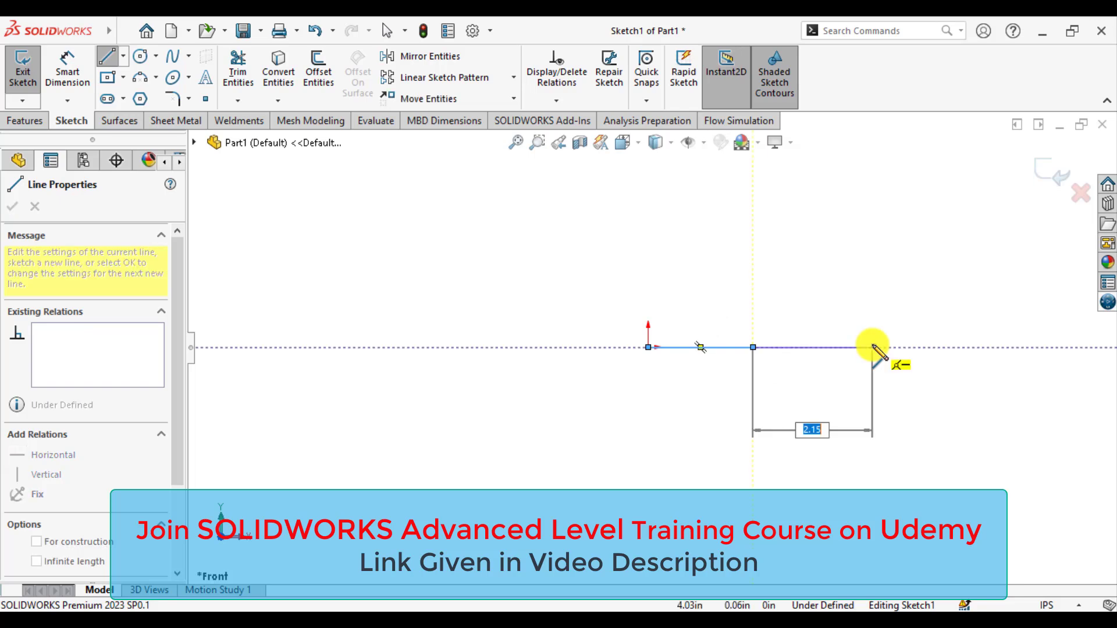
left_click(873, 348)
left_click(984, 348)
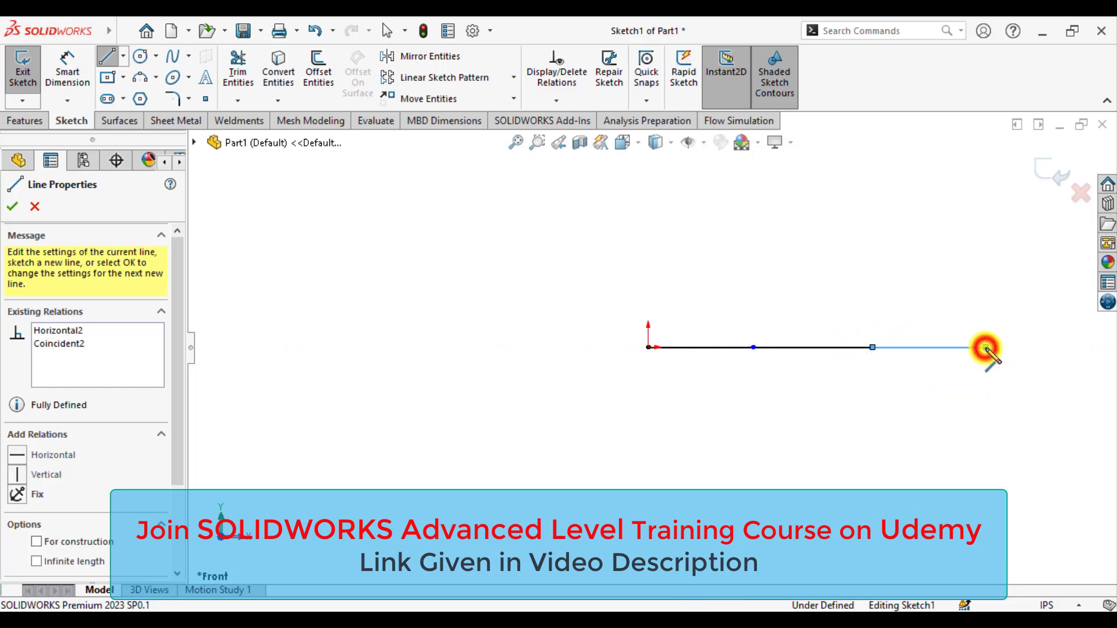
key("Escape")
scroll(917, 284, "down", 2)
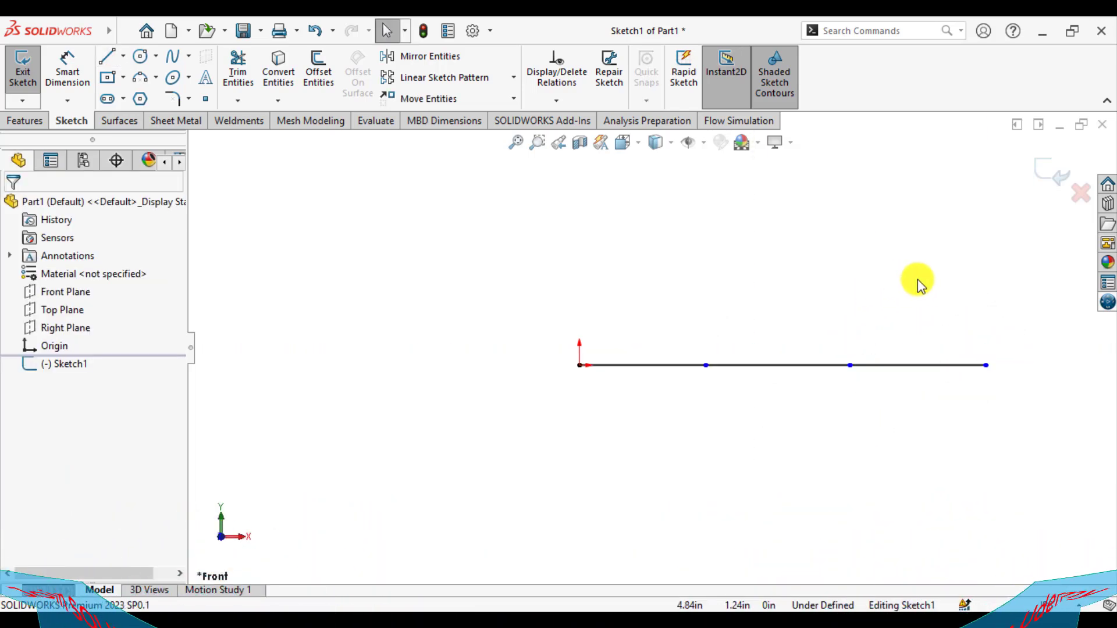
Step: Add an equal relation between the first and third line segments
left_click(651, 366)
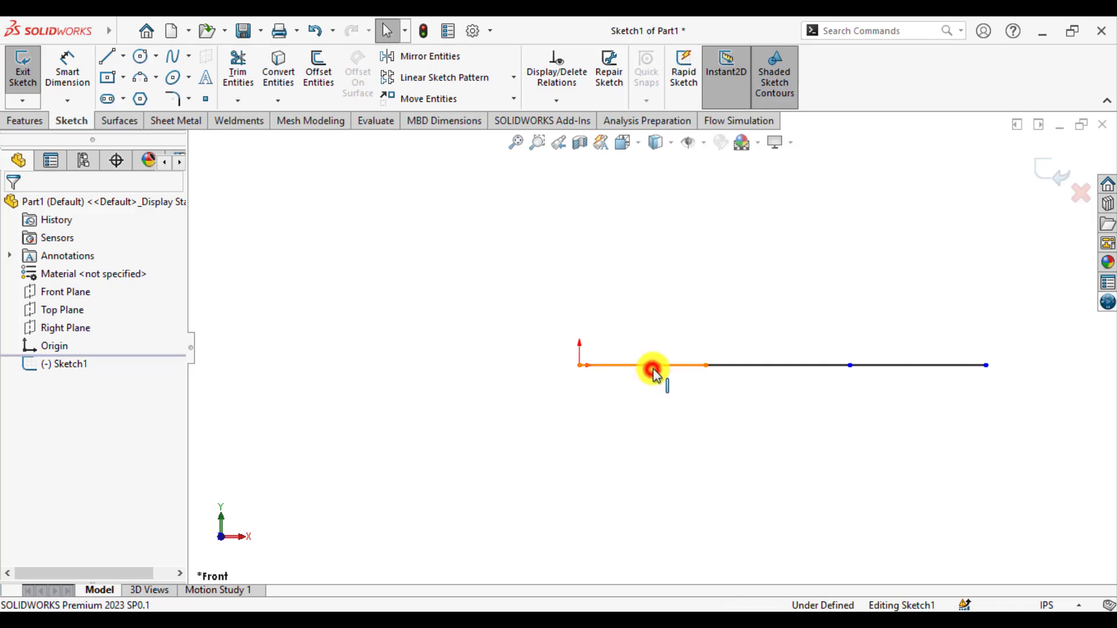
left_click(906, 367, "ctrl")
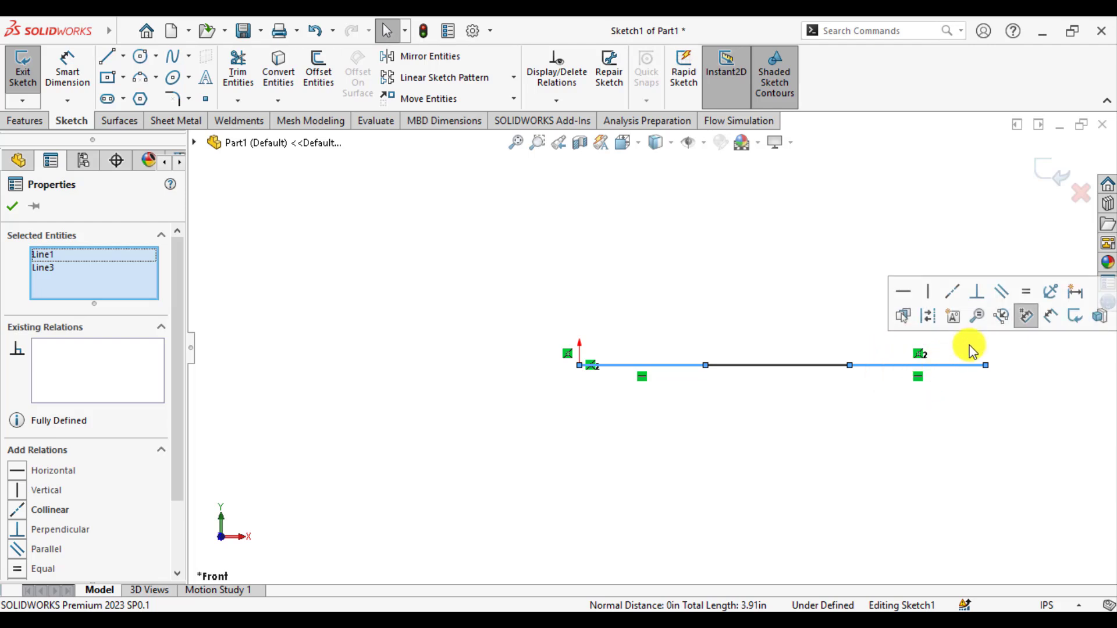
left_click(1024, 297)
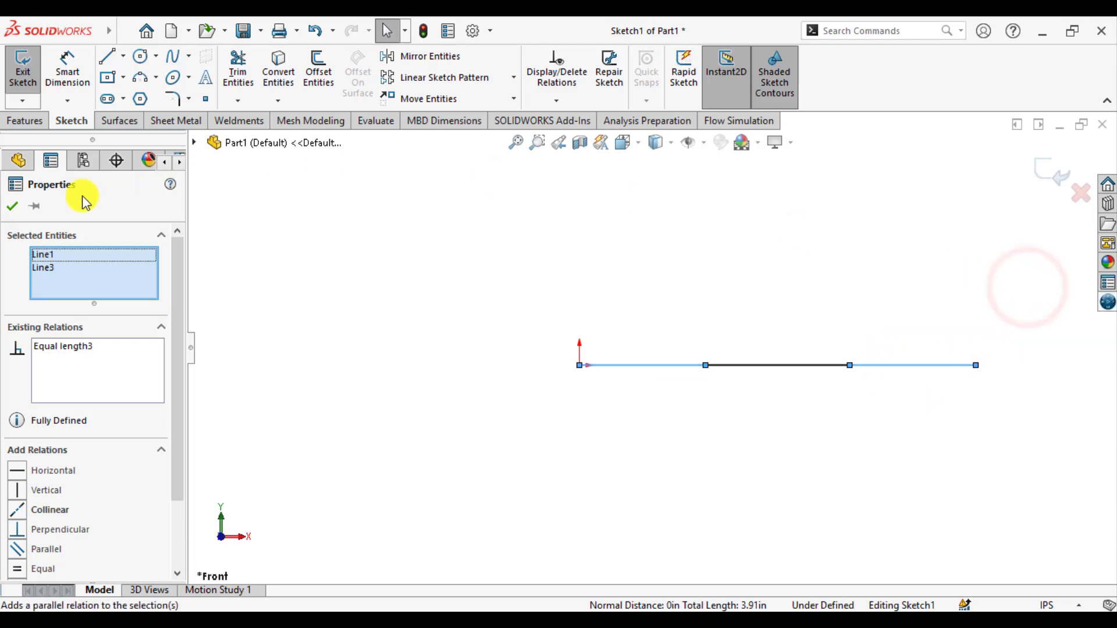
left_click(15, 206)
Step: Dimension the first line segment to 3 in and the middle segment to 4 in
left_click(67, 69)
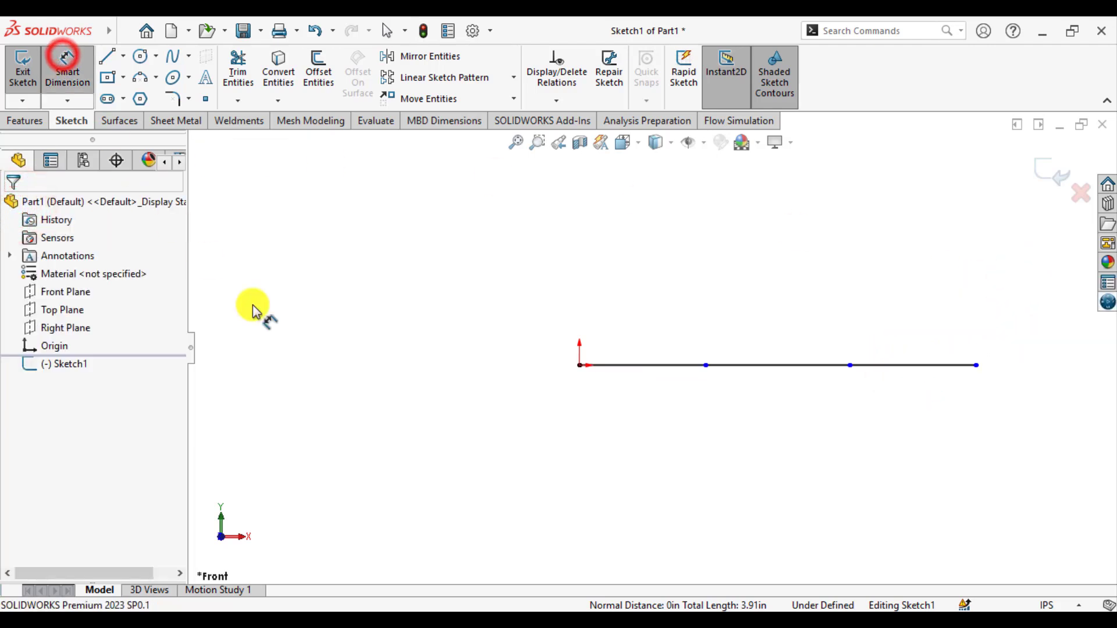
left_click(611, 365)
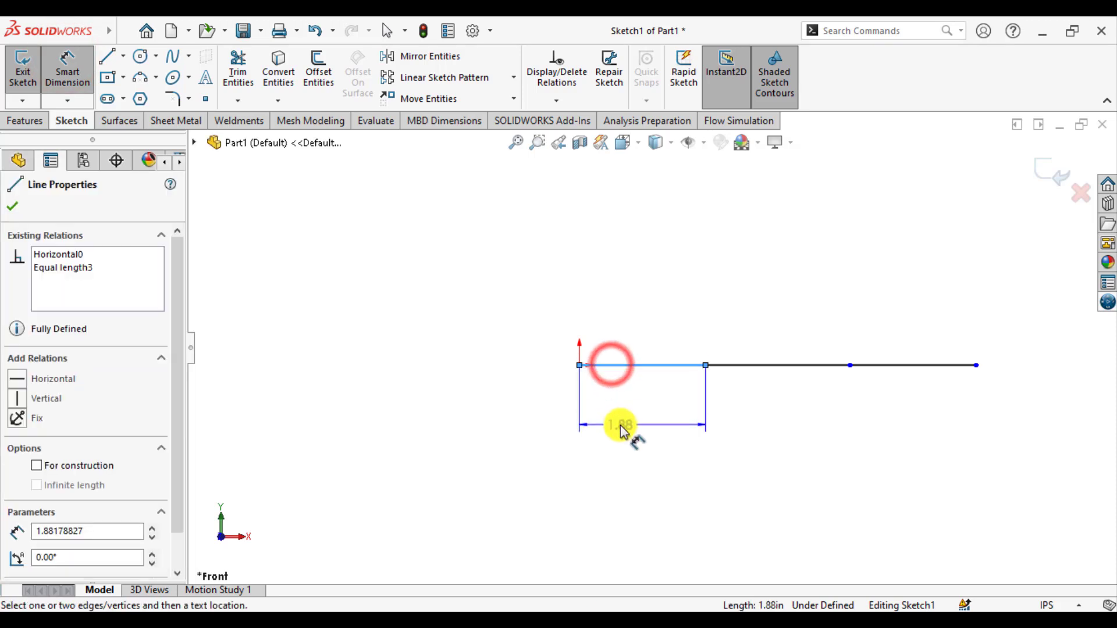
left_click(620, 426)
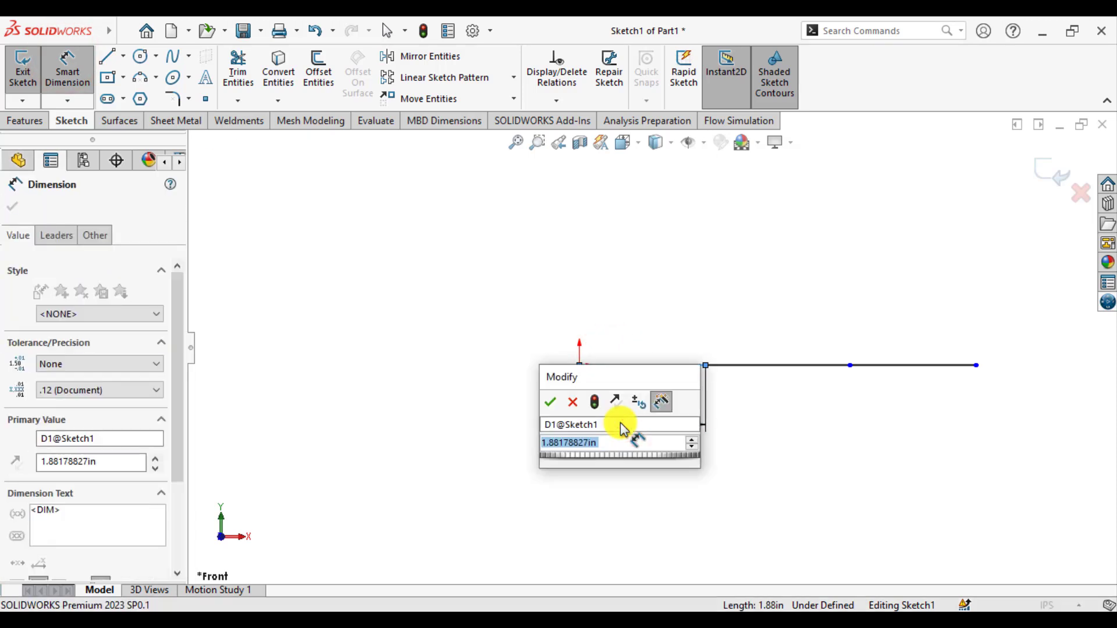
type("3")
key("Return")
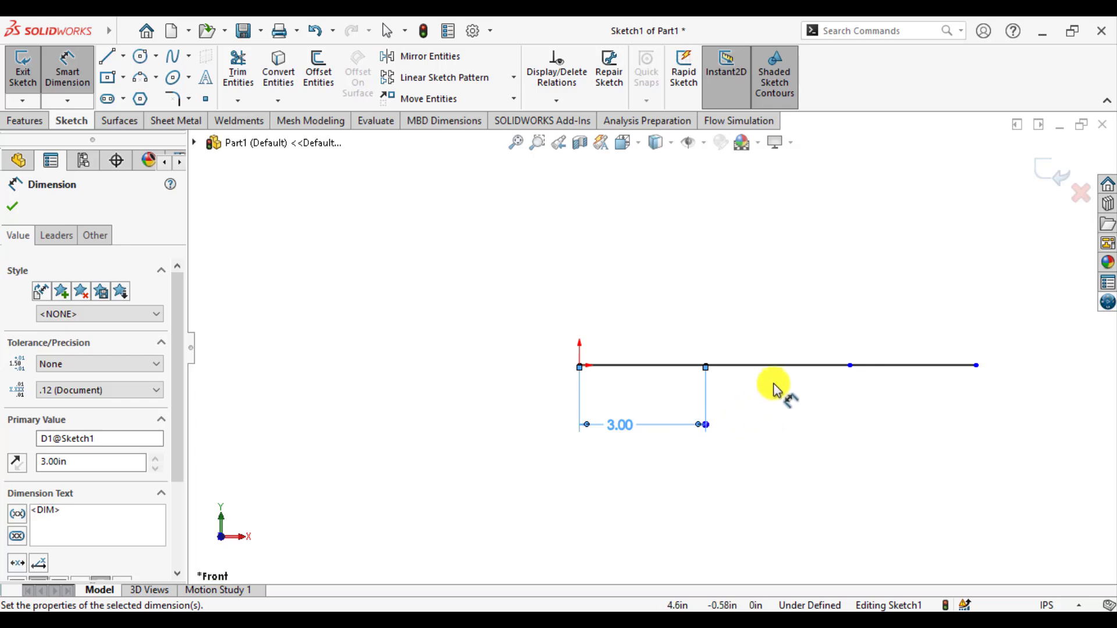
left_click(769, 367)
left_click(779, 427)
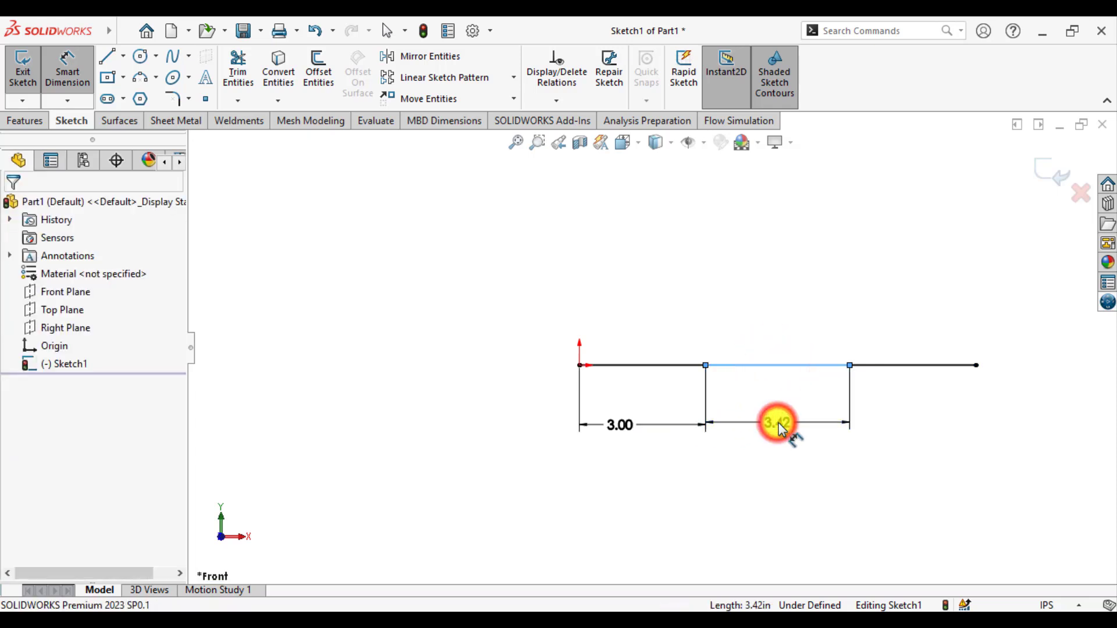
type("4")
key("Return")
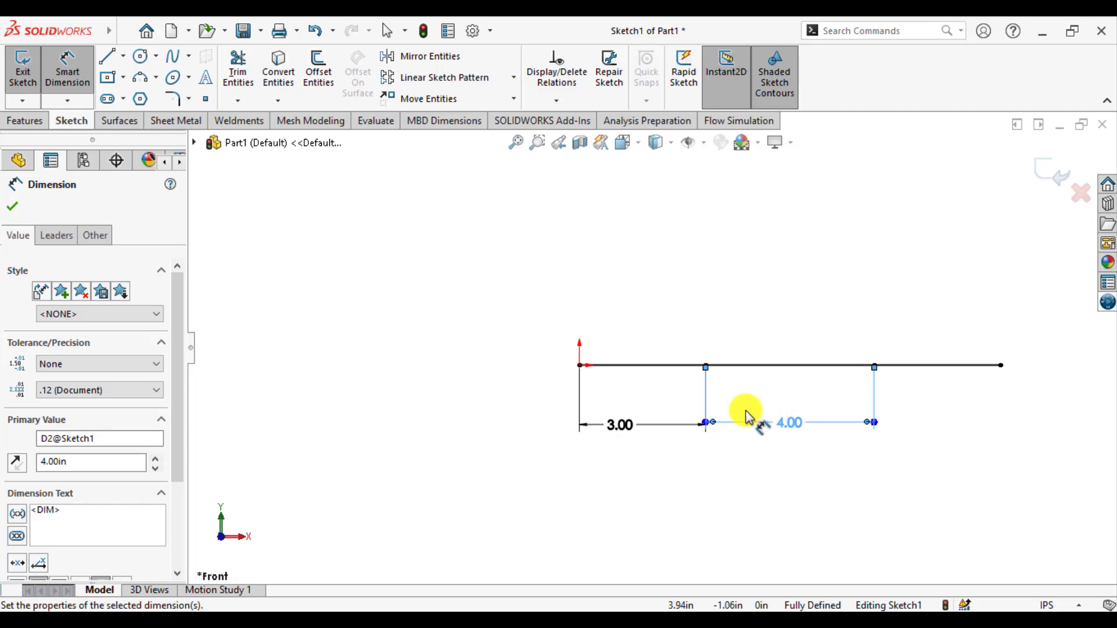
Step: Check the beam lengths against Figure 3–6 in the PDF, and return to SOLIDWORKS to exit the sketch
left_click(439, 611)
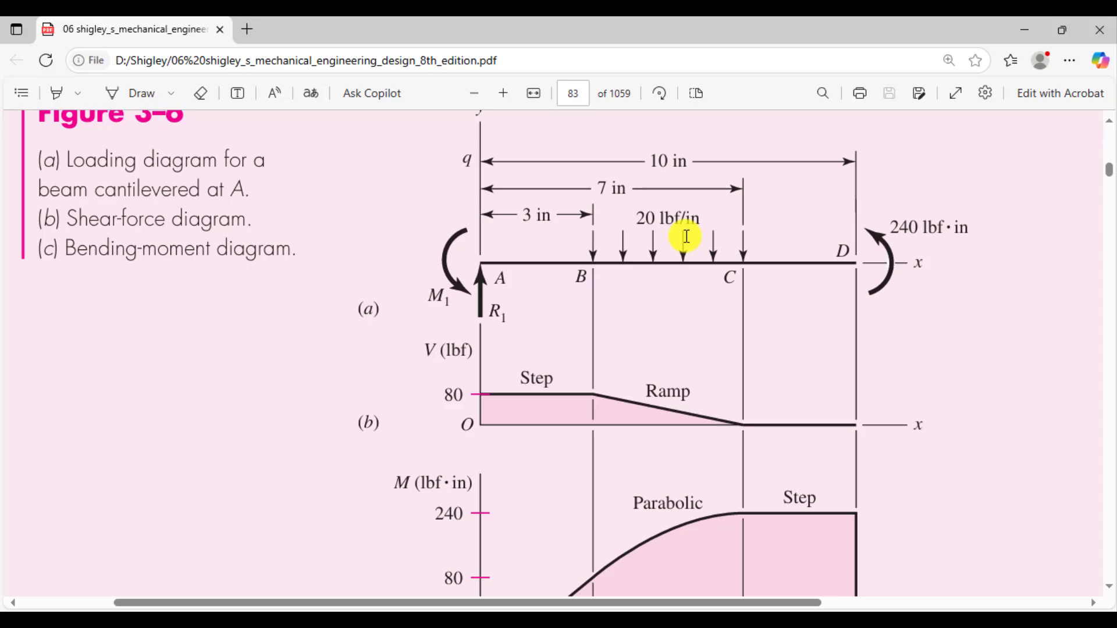
left_click(436, 611)
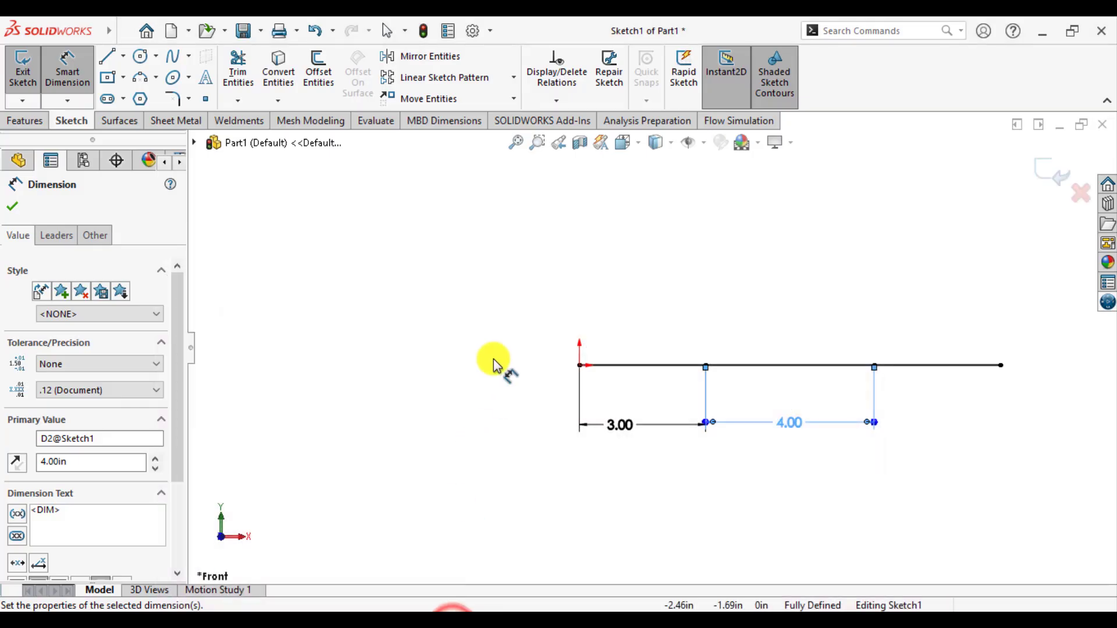
left_click(15, 207)
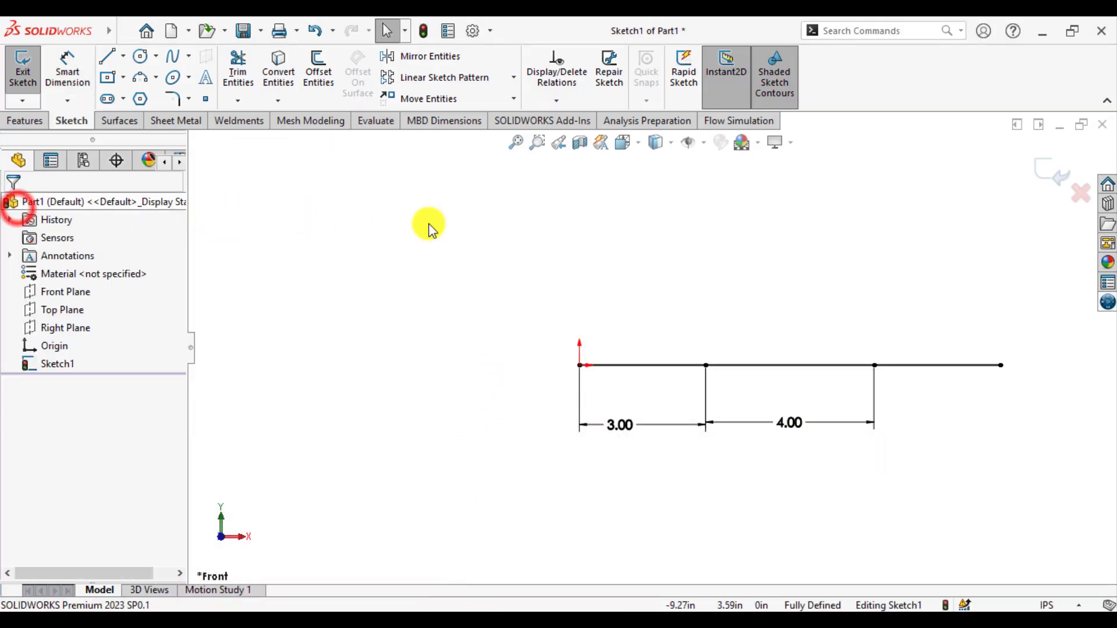
left_click(1028, 176)
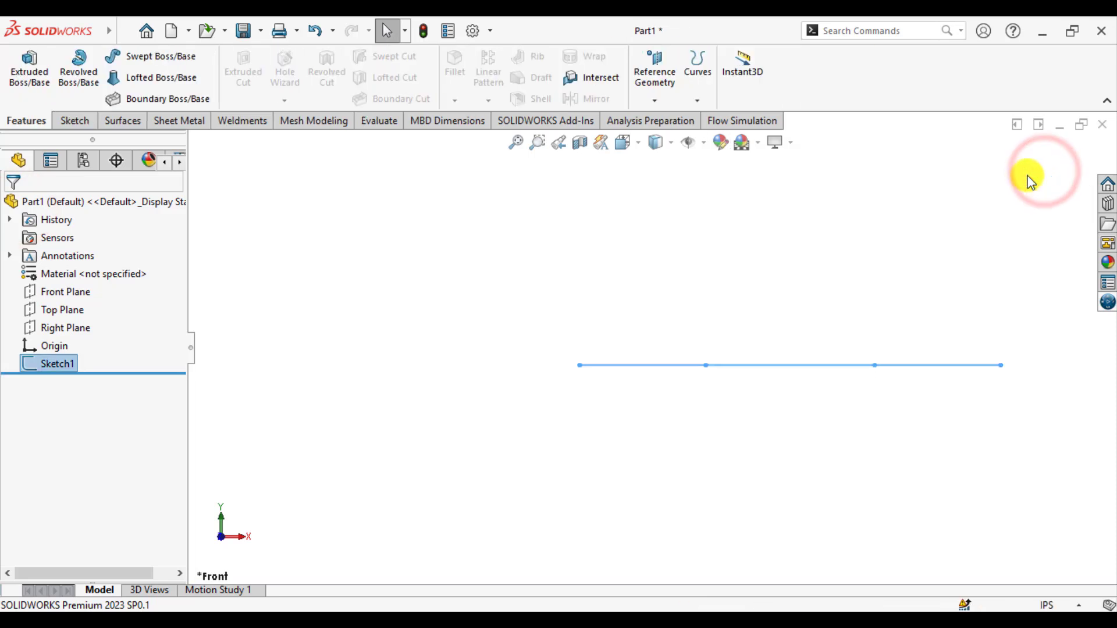
Step: Start a weldment structural member and select all three line segments as the path of one group
left_click(243, 120)
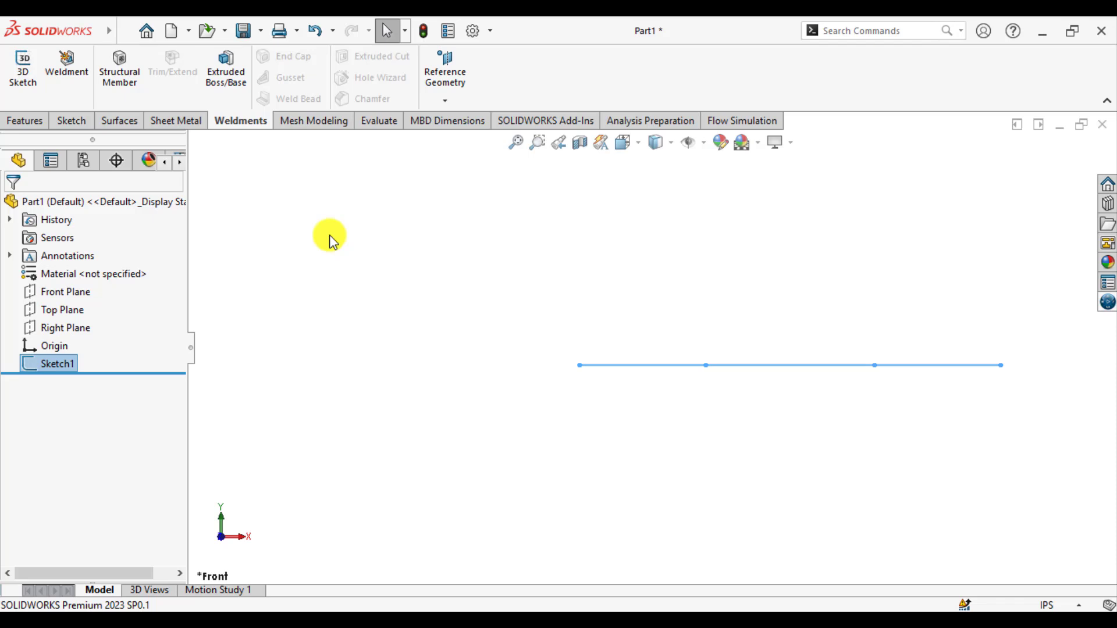
left_click(119, 77)
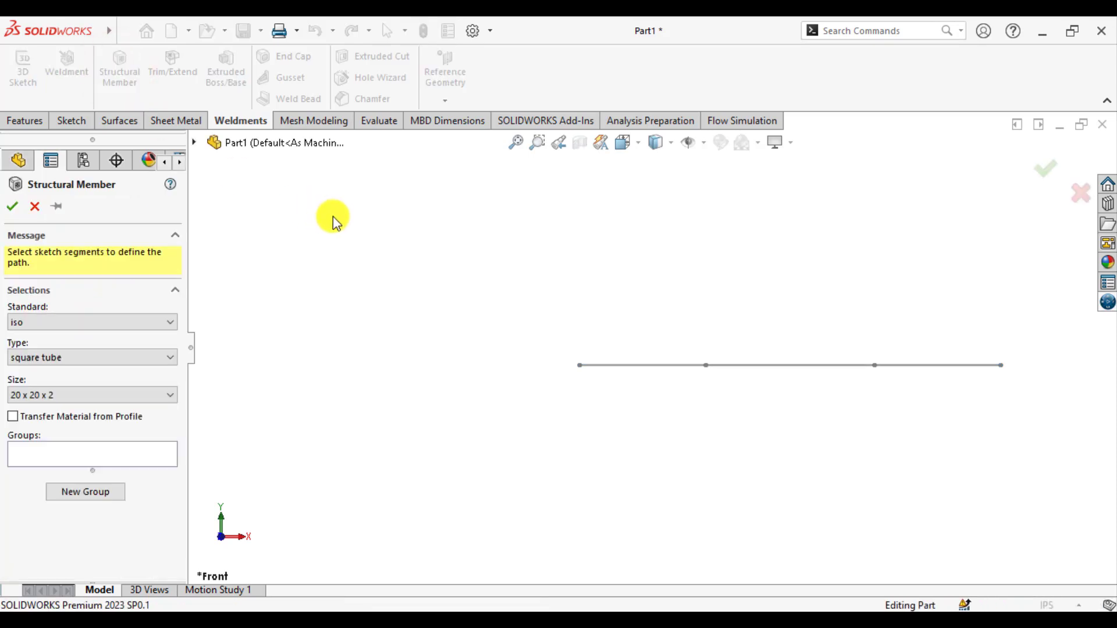
left_click(46, 459)
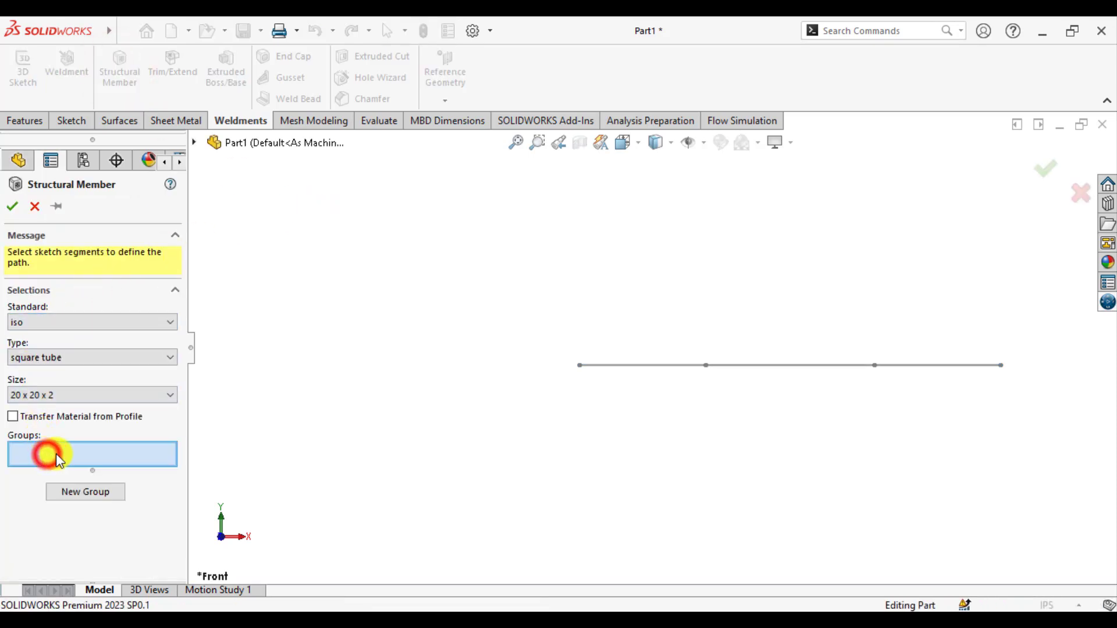
left_click(620, 365)
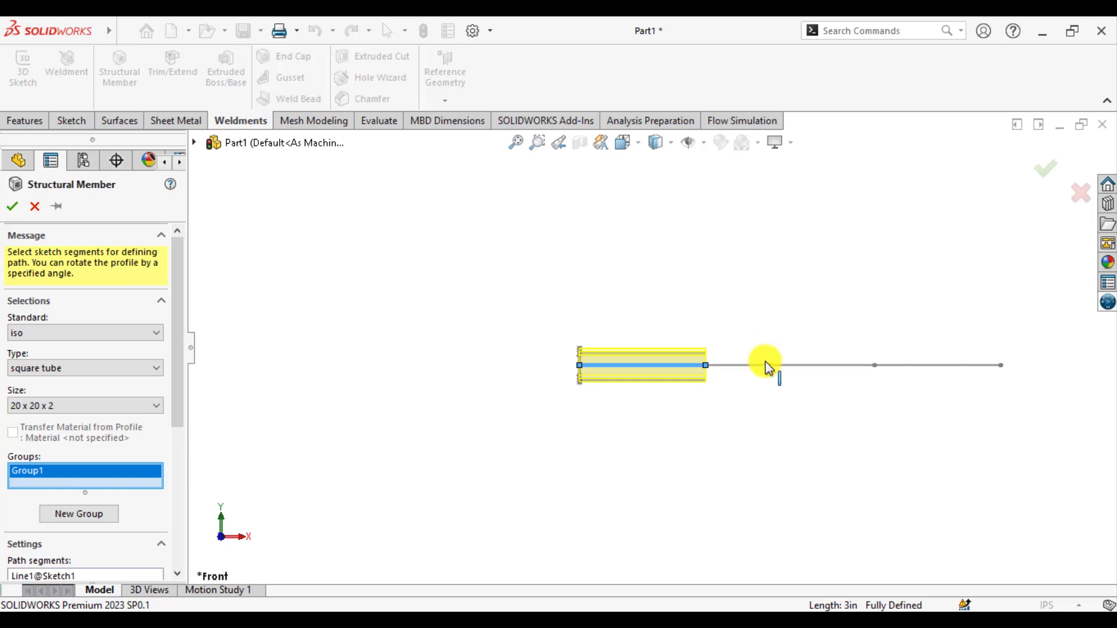
left_click(767, 365)
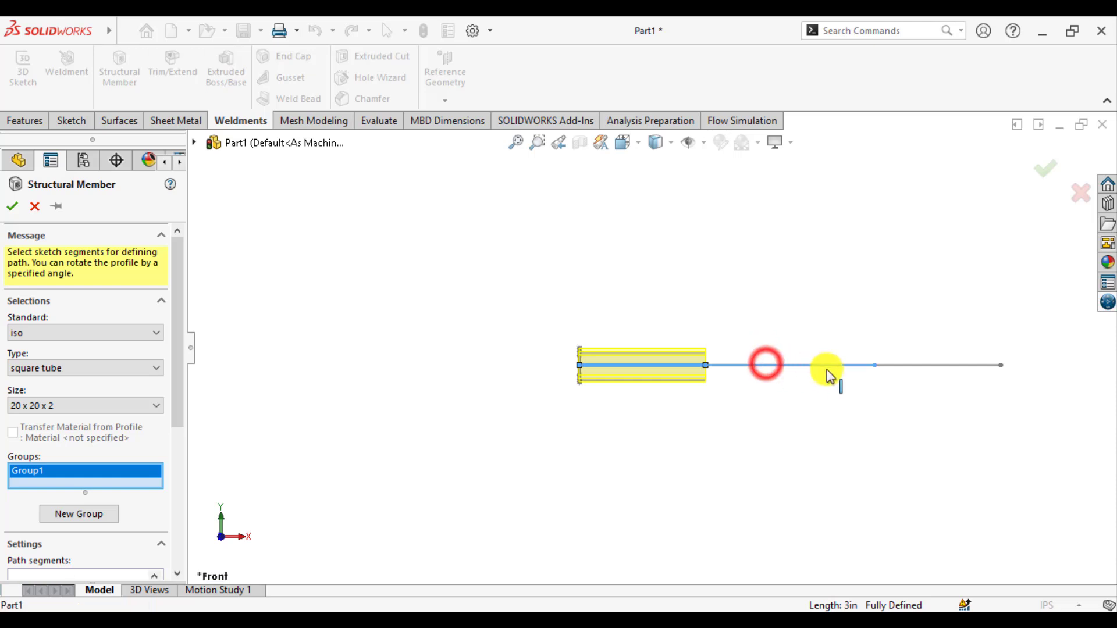
left_click(932, 367)
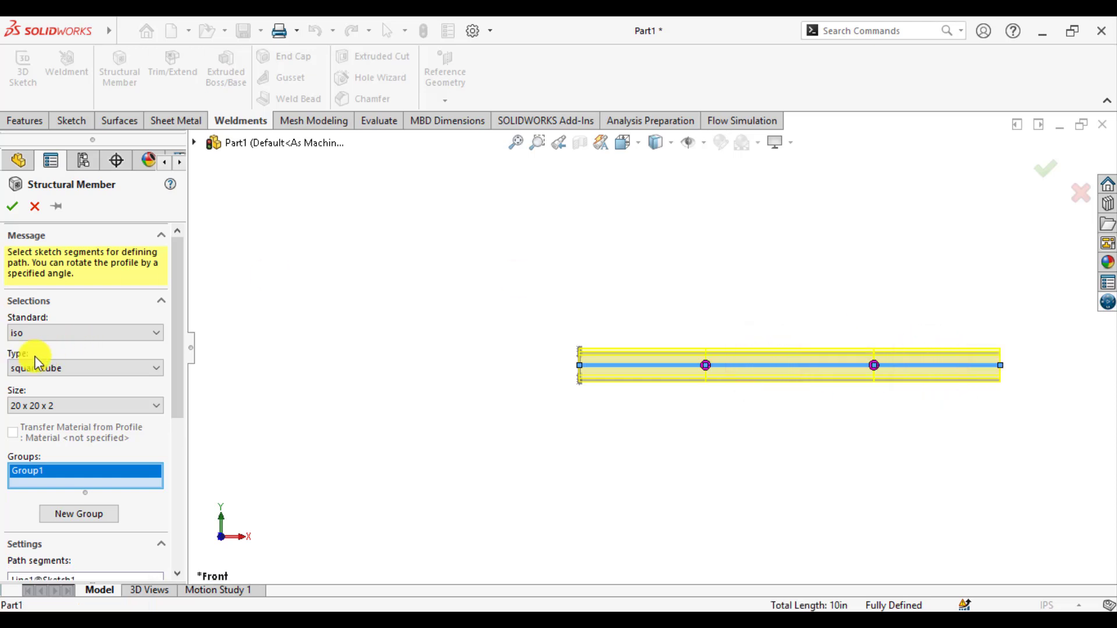
Step: Set the structural member's profile to iso pipe, size 21.3 x 2.3, and create the member
left_click(76, 371)
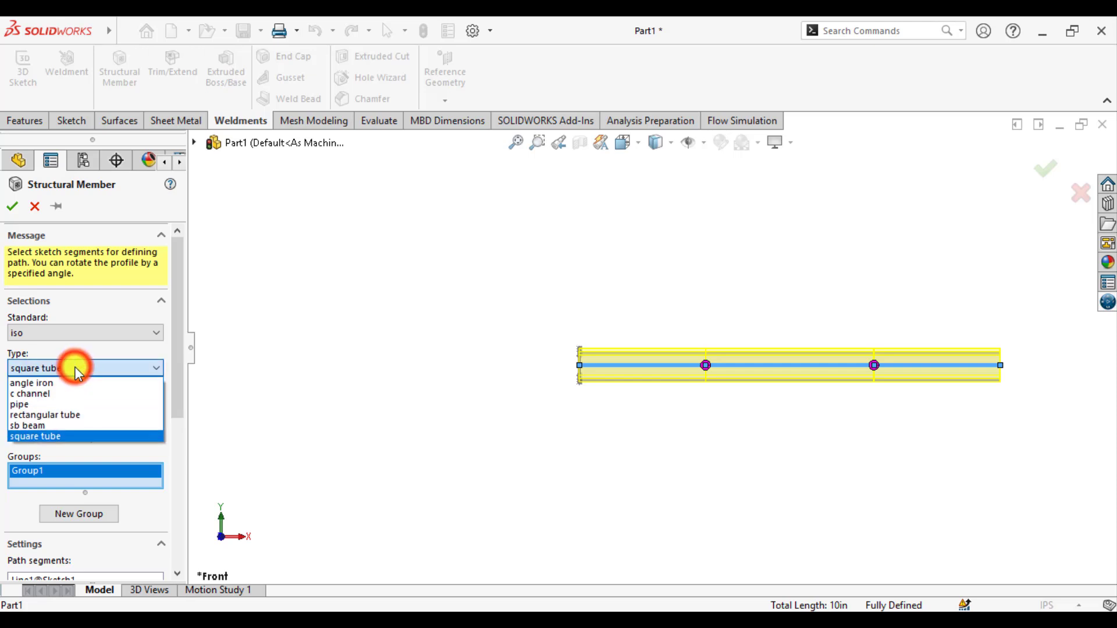
left_click(45, 405)
left_click(86, 405)
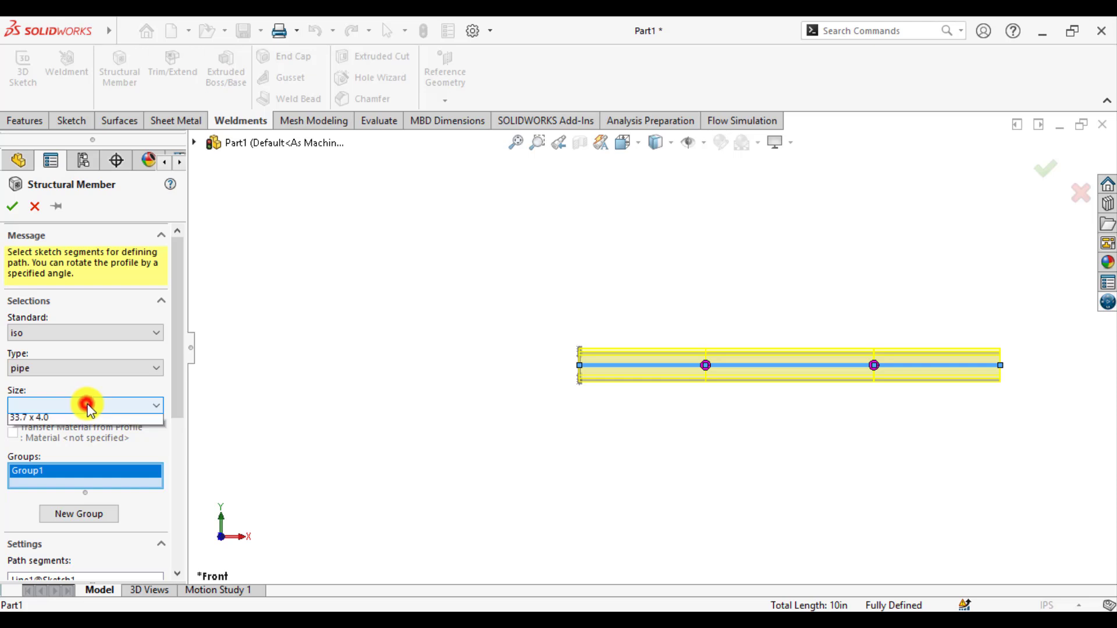
left_click(65, 418)
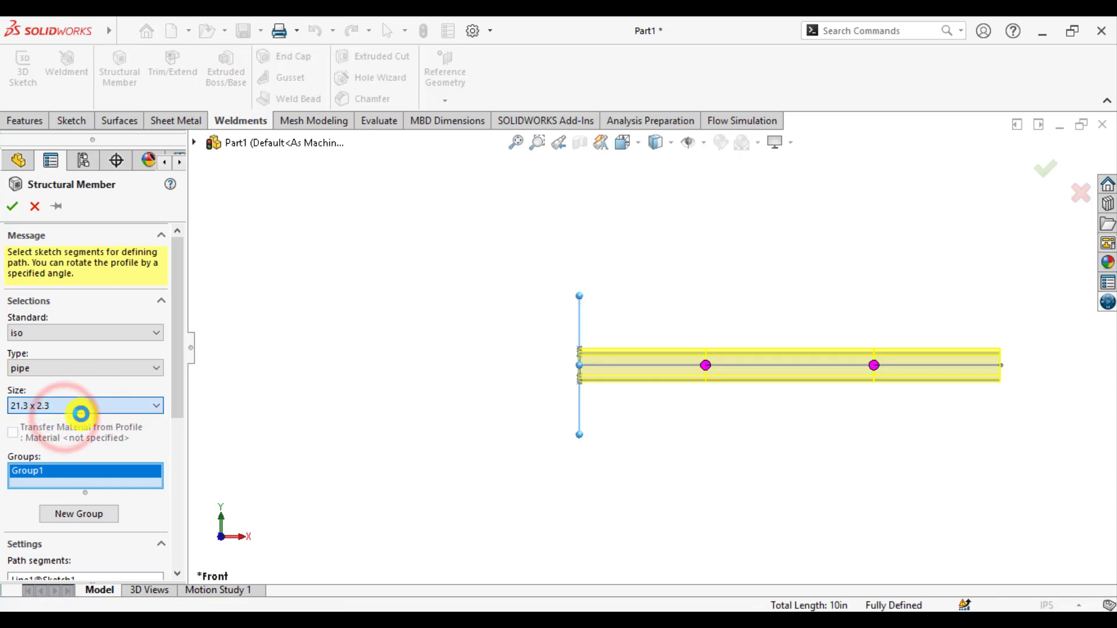
left_click(55, 460)
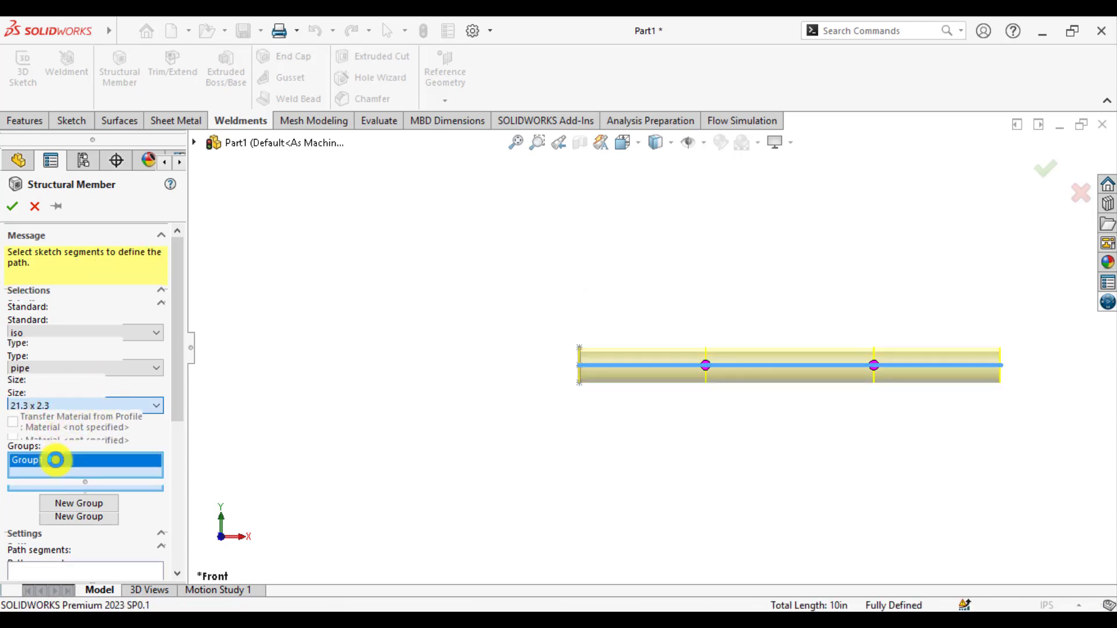
left_click(12, 206)
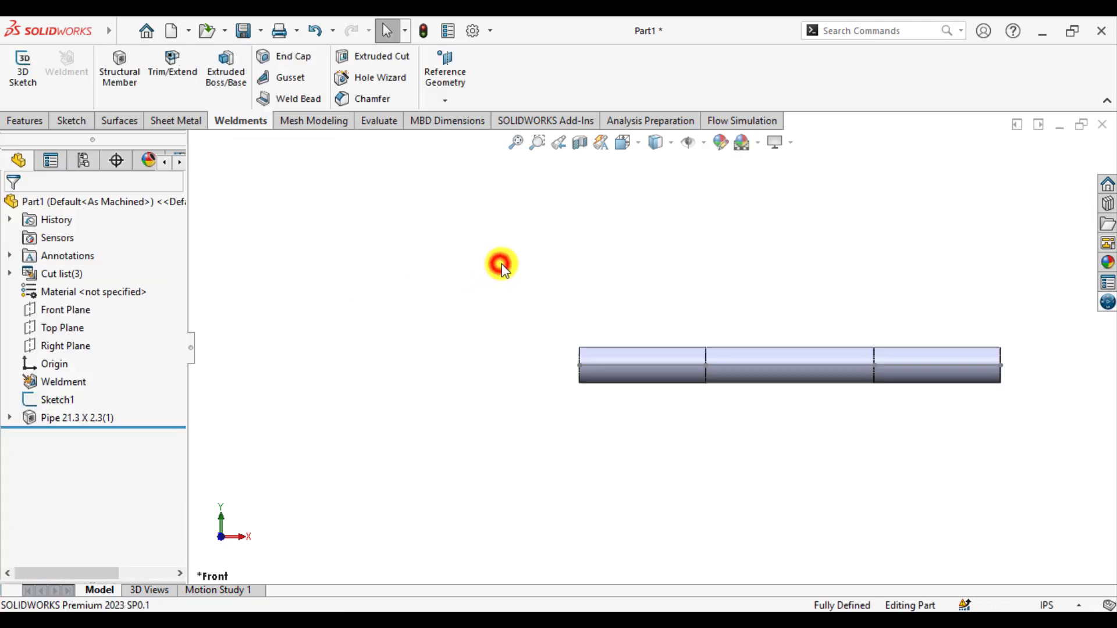
Step: Edit the profile sketch of the pipe structural member and delete its outer circle
scroll(693, 302, "up", 2)
scroll(788, 372, "down", 3)
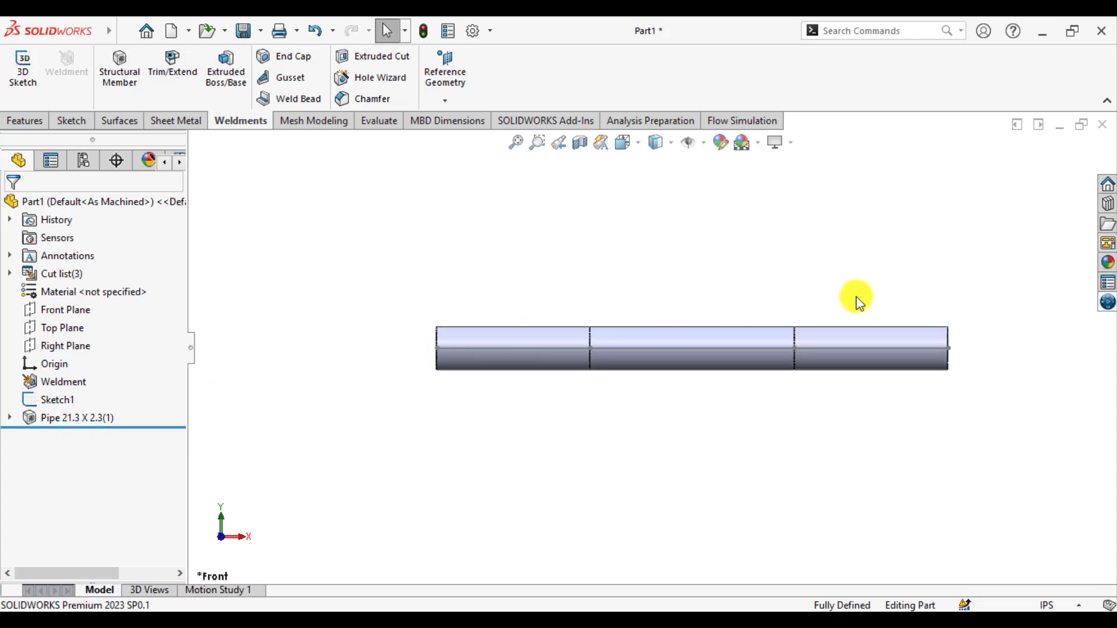
middle_click_drag(794, 309, 739, 374)
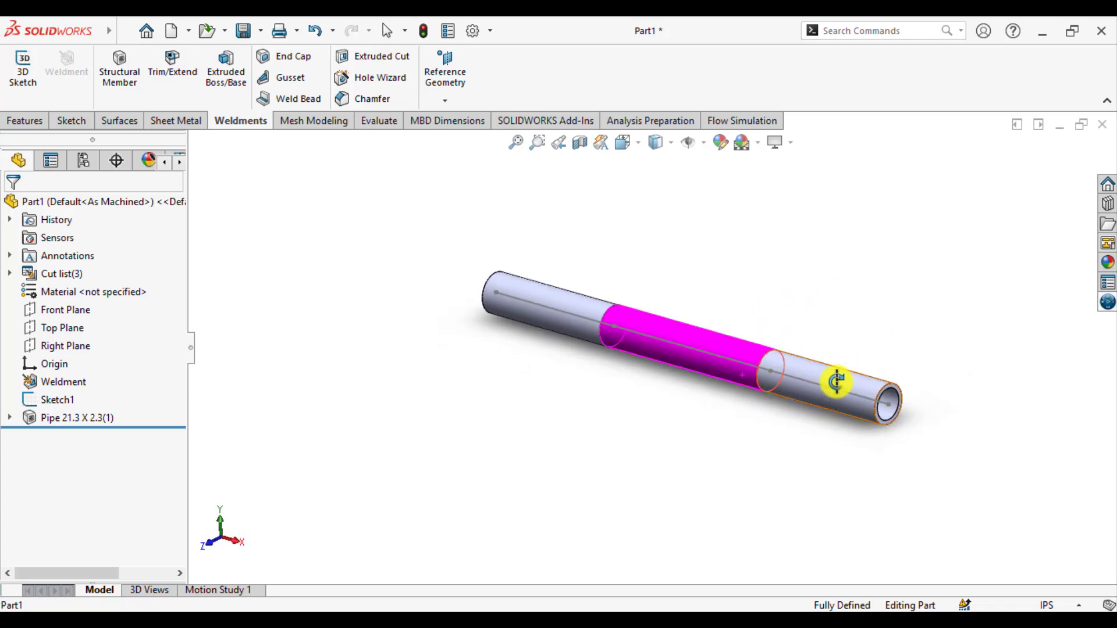
left_click(10, 418)
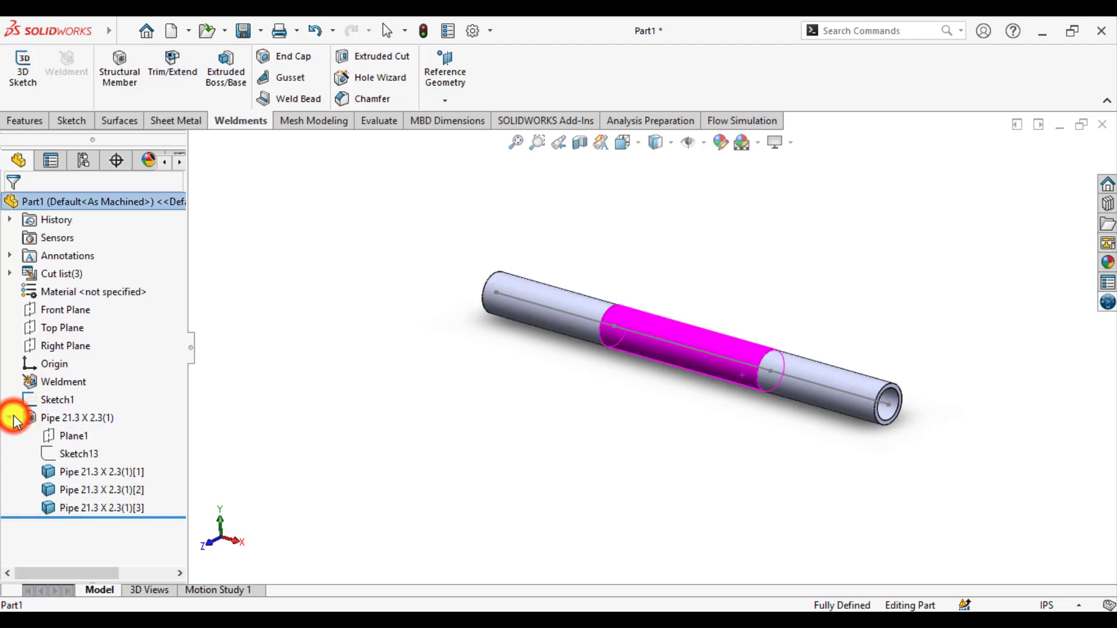
right_click(67, 451)
left_click(82, 330)
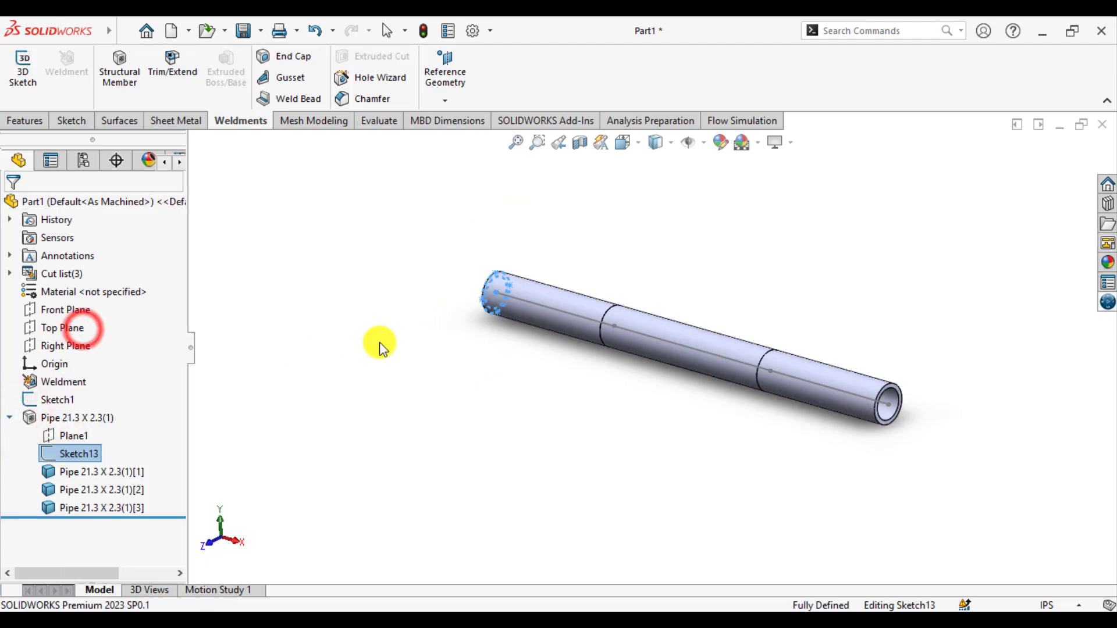
scroll(424, 354, "down", 5)
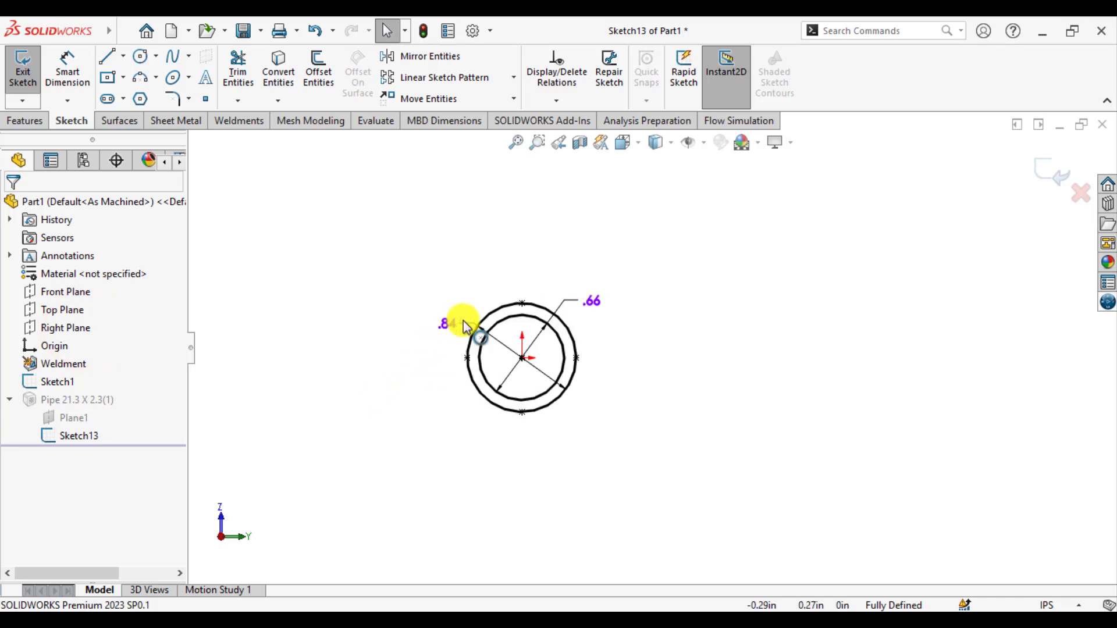
scroll(465, 384, "down", 2)
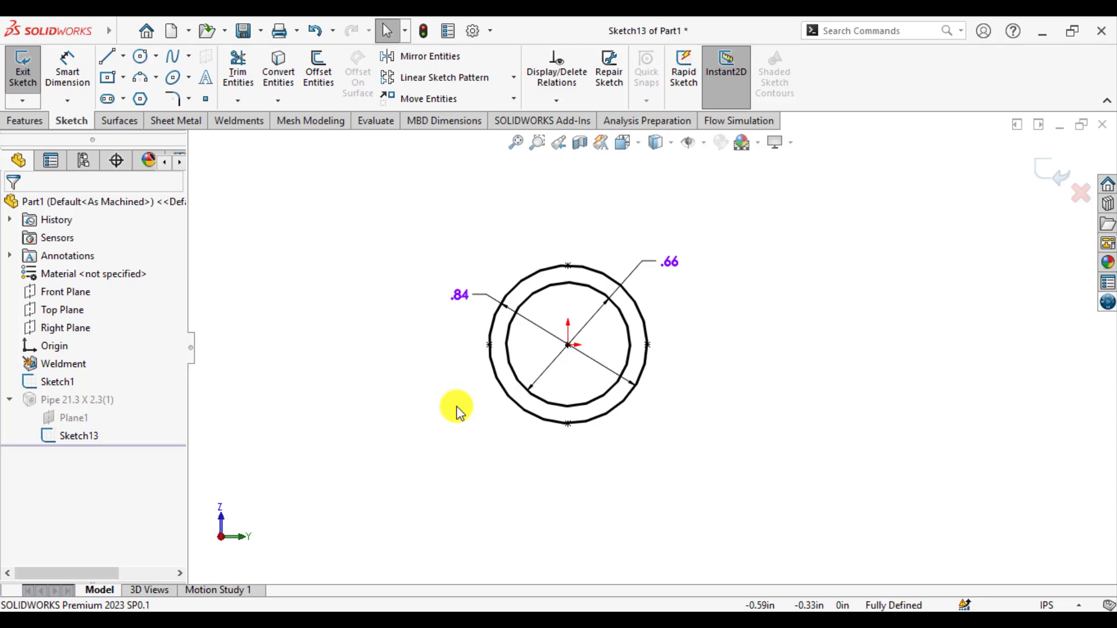
left_click(498, 374)
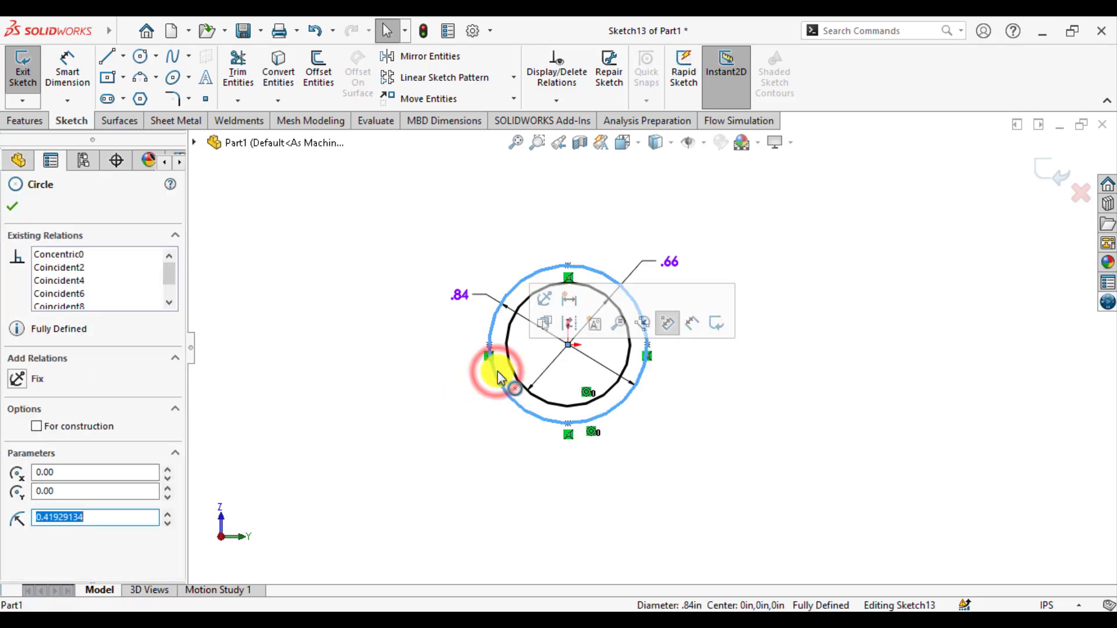
key("Delete")
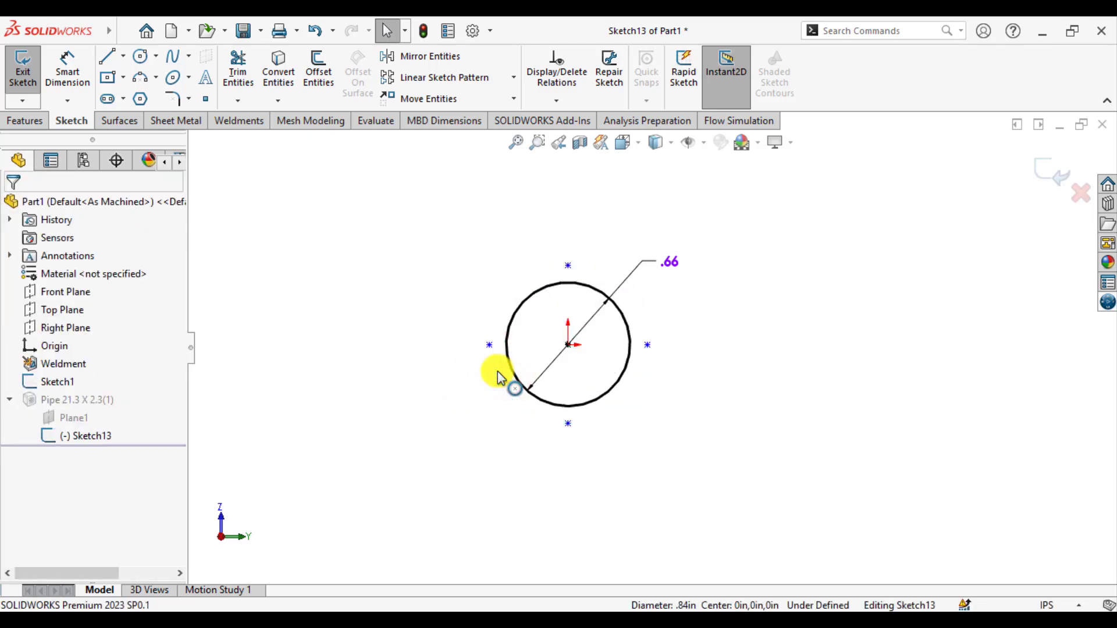
Step: Set the remaining profile circle's diameter to 0.5 in and exit the sketch to make a solid round beam
left_click(670, 262)
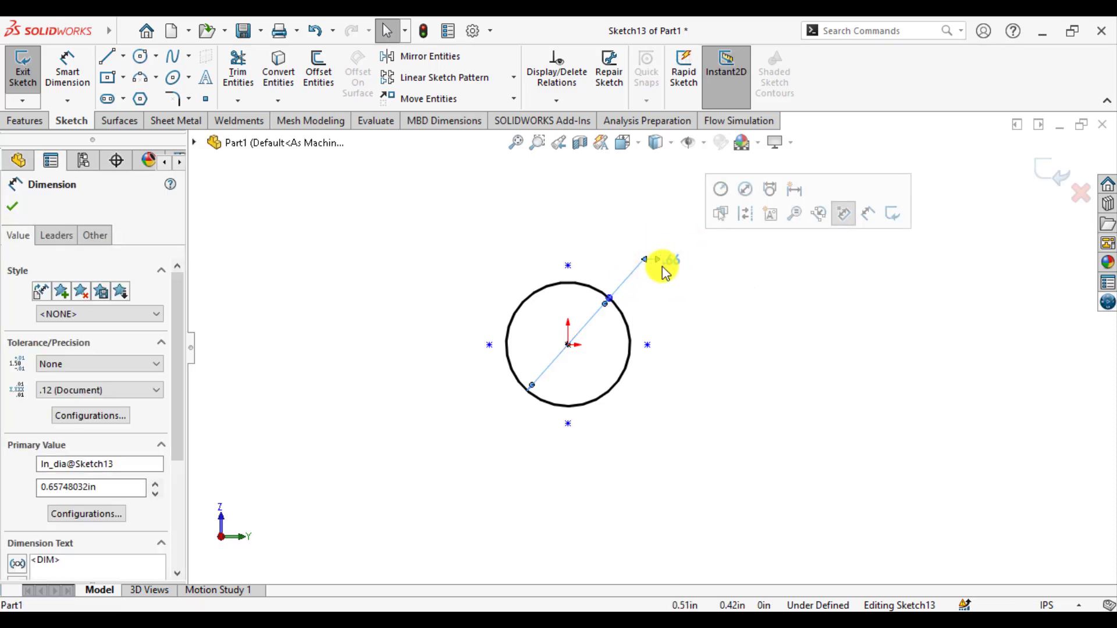
double_click(670, 262)
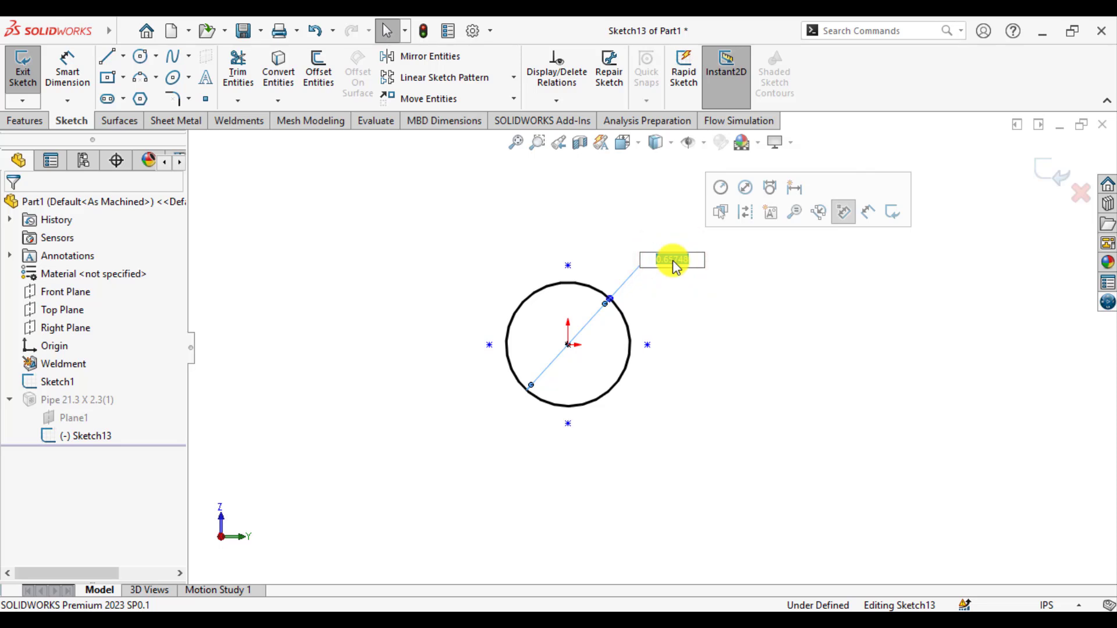
key("BackSpace")
type(".5")
key("Return")
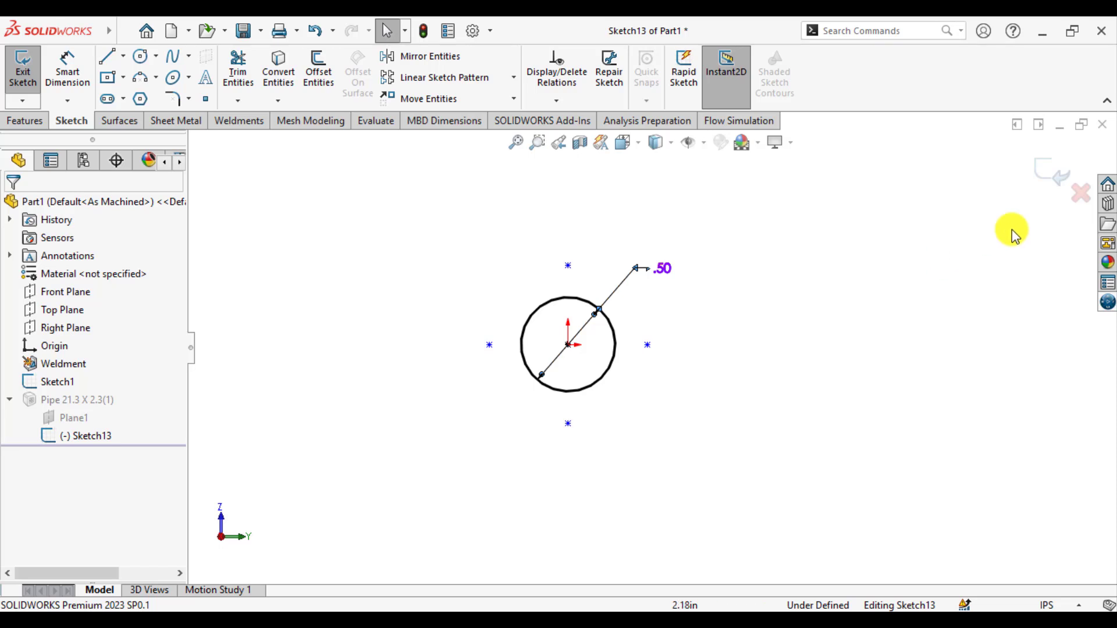
left_click(1060, 175)
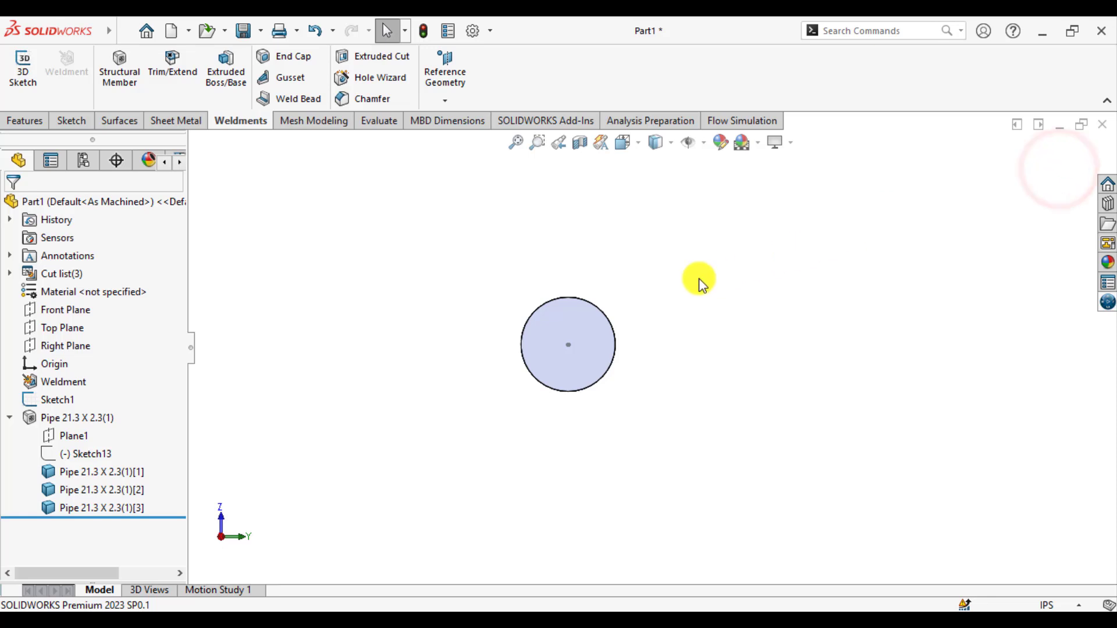
Step: Load the SOLIDWORKS Simulation add-in with the SOLIDWORKS Simulation Premium option
middle_click_drag(586, 300, 642, 314)
scroll(646, 323, "up", 5)
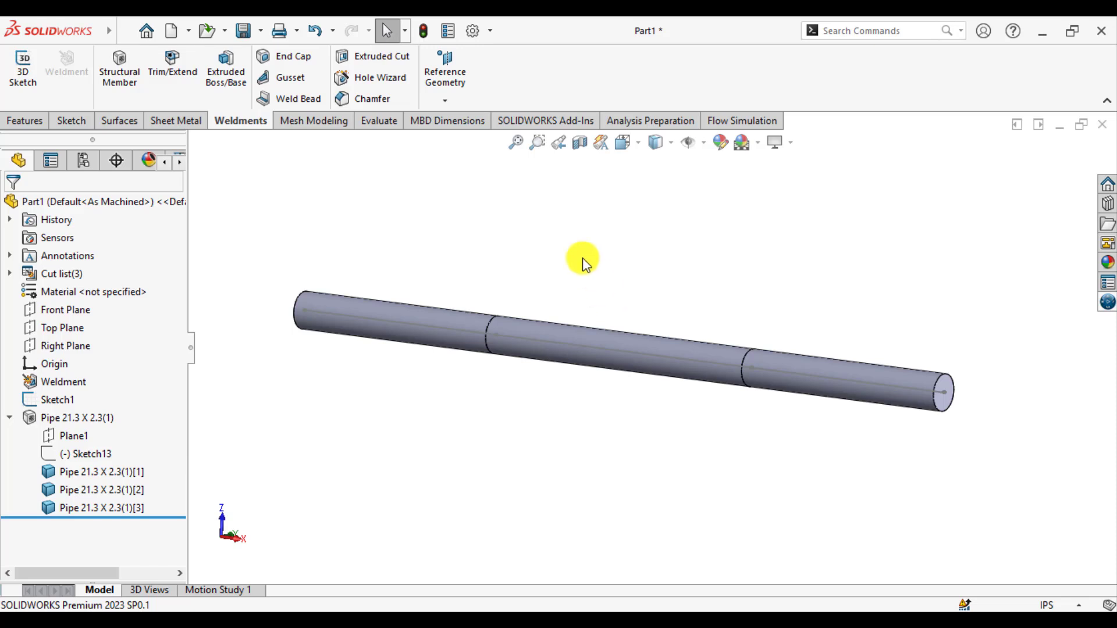
left_click(539, 122)
left_click(335, 101)
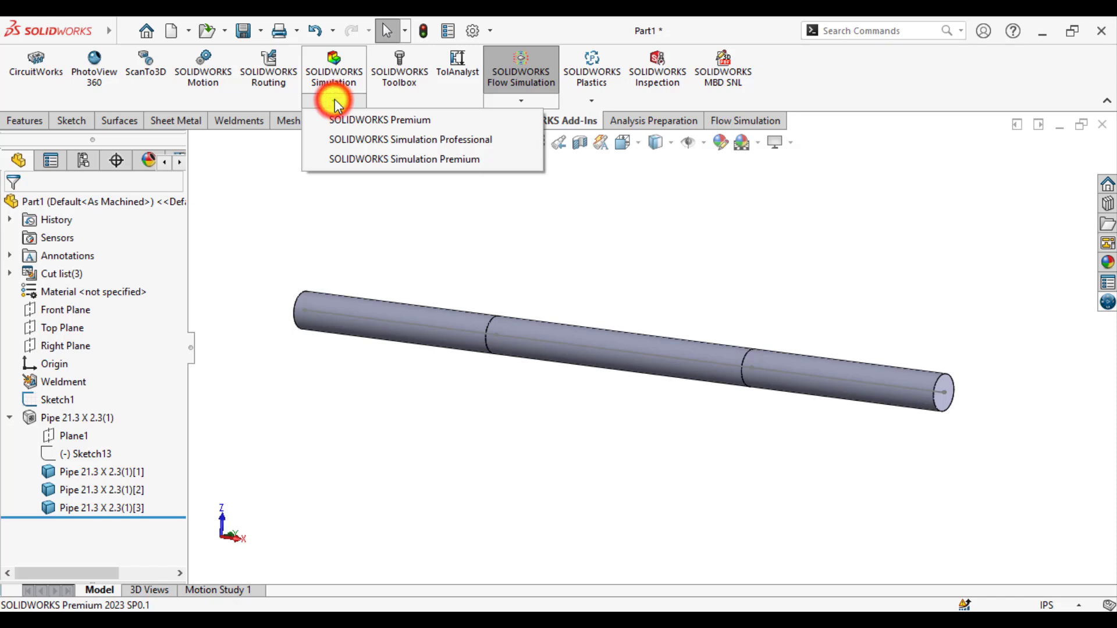
left_click(366, 161)
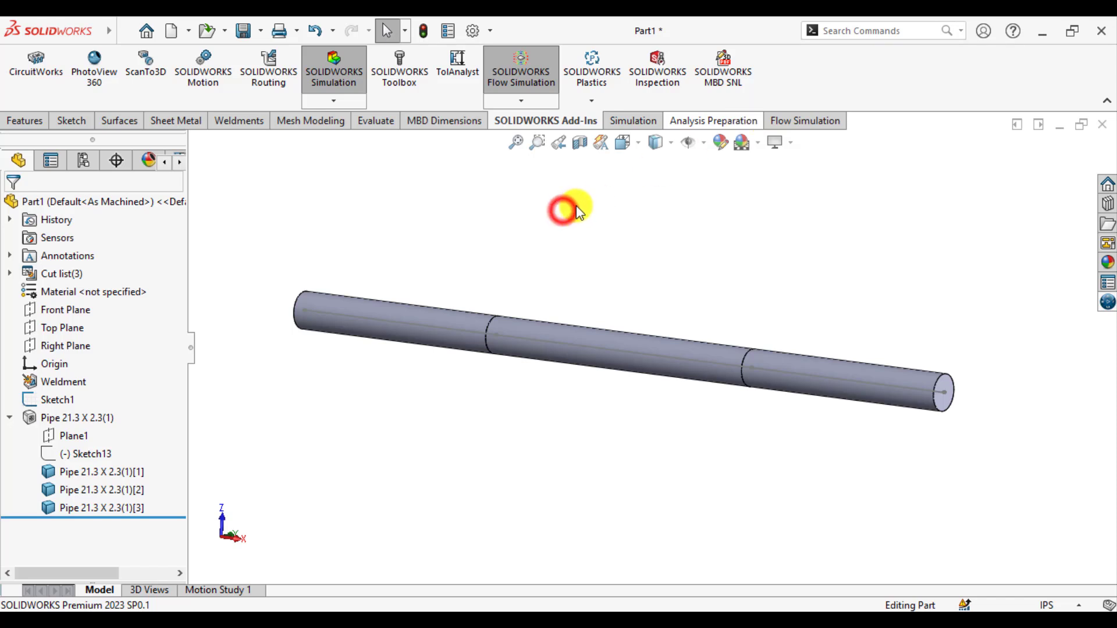
Step: Create a new static simulation study named Static 1
left_click(622, 125)
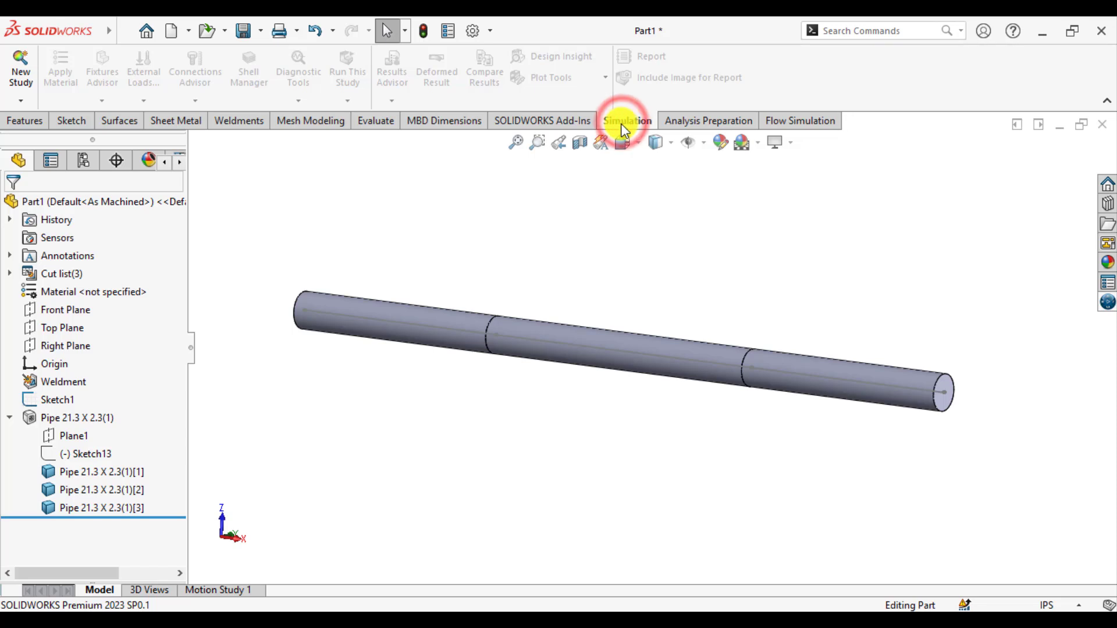
left_click(20, 75)
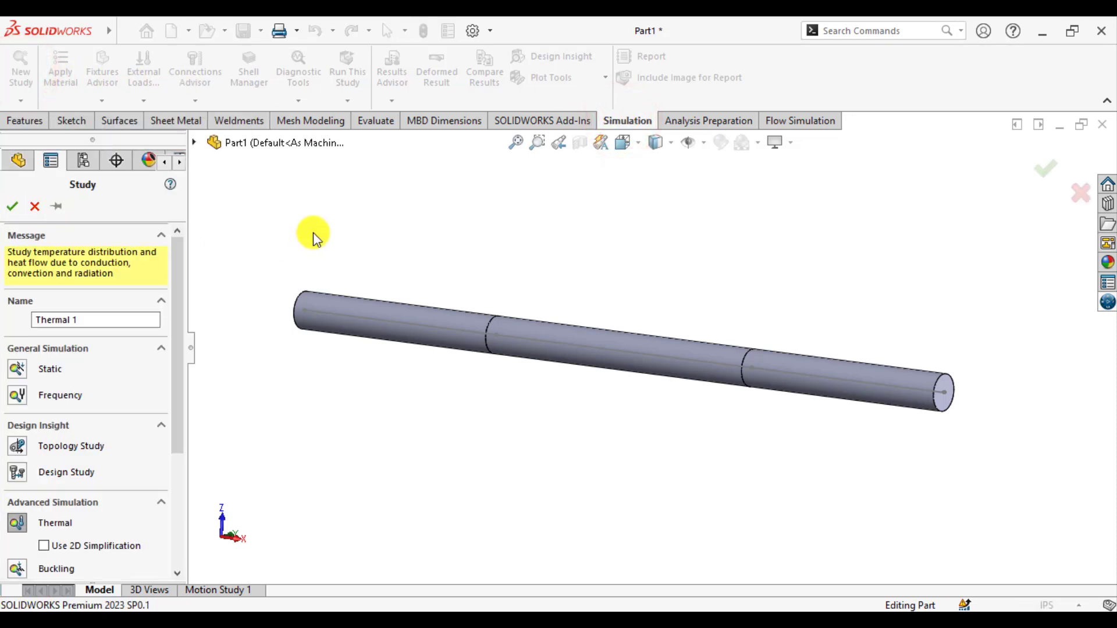
left_click(17, 369)
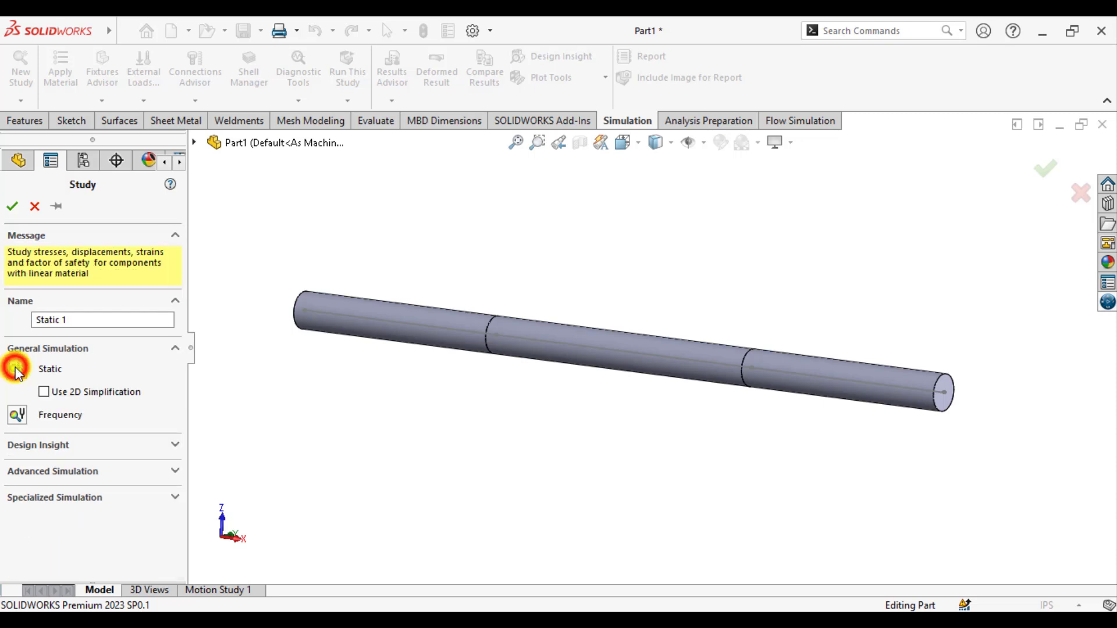
left_click(10, 207)
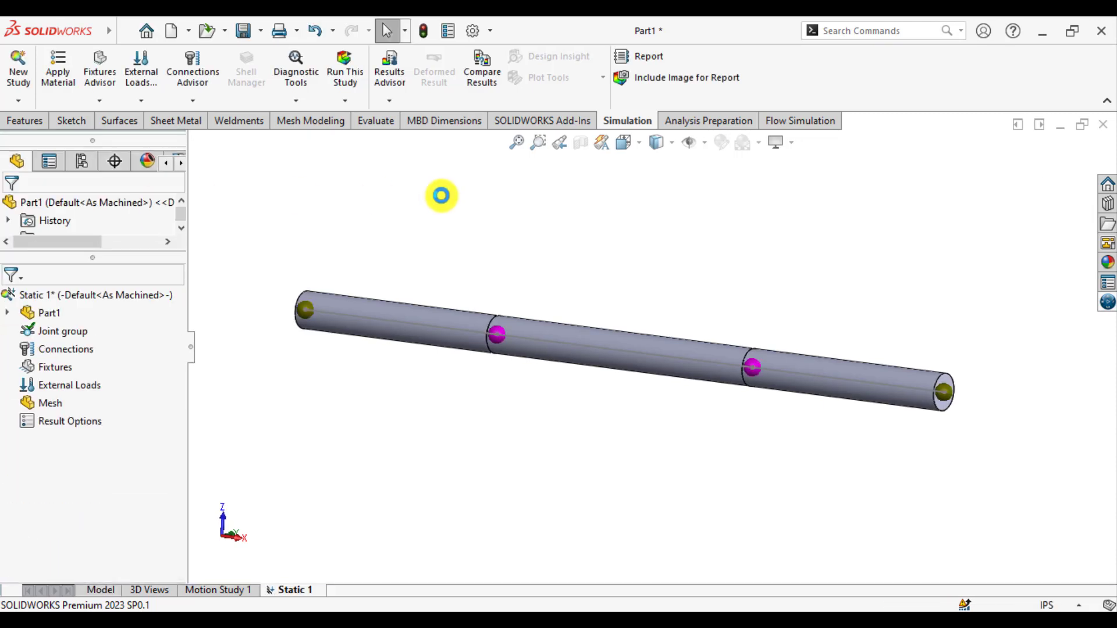
Step: Show the beam and its joints in the front view and apply the favorite material Alloy Steel to all bodies
left_click(638, 143)
left_click(647, 212)
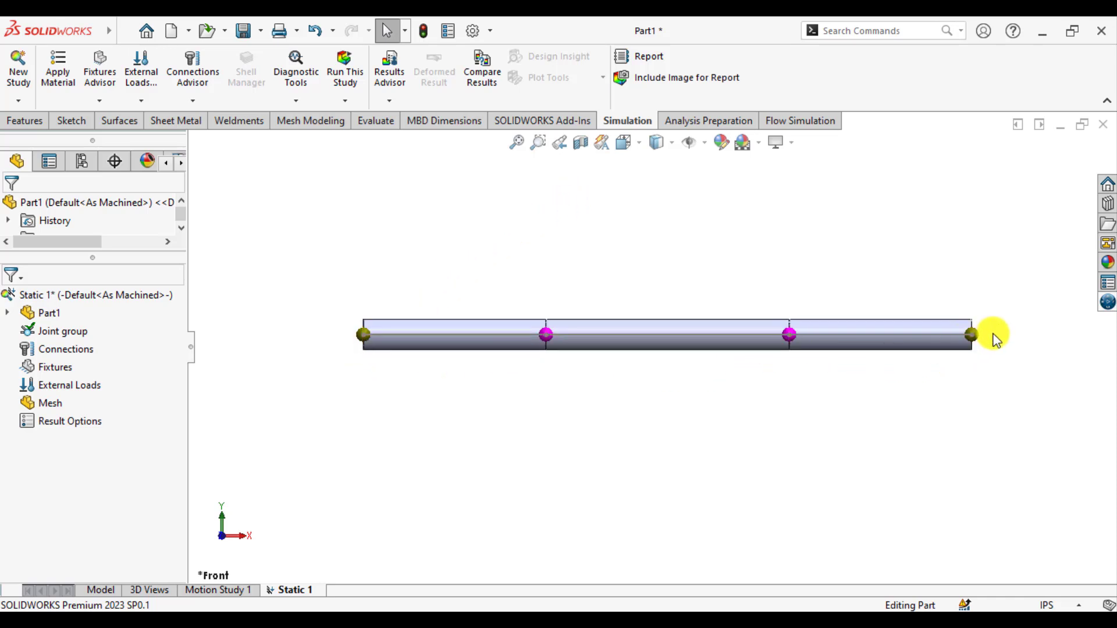
scroll(777, 444, "down", 1)
left_click(494, 312)
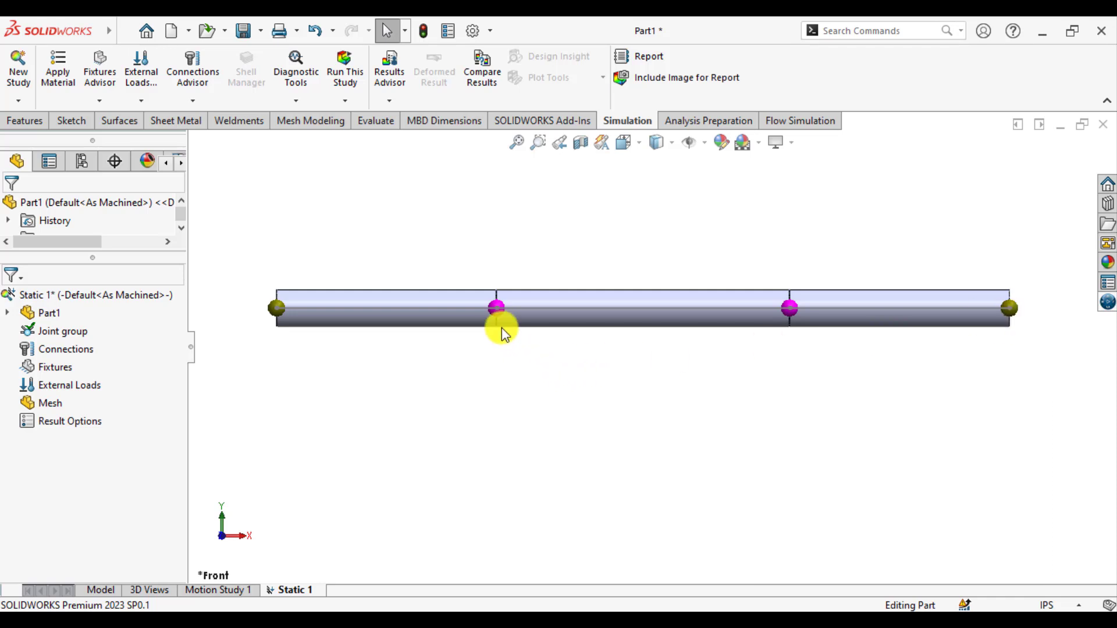
left_click(790, 314)
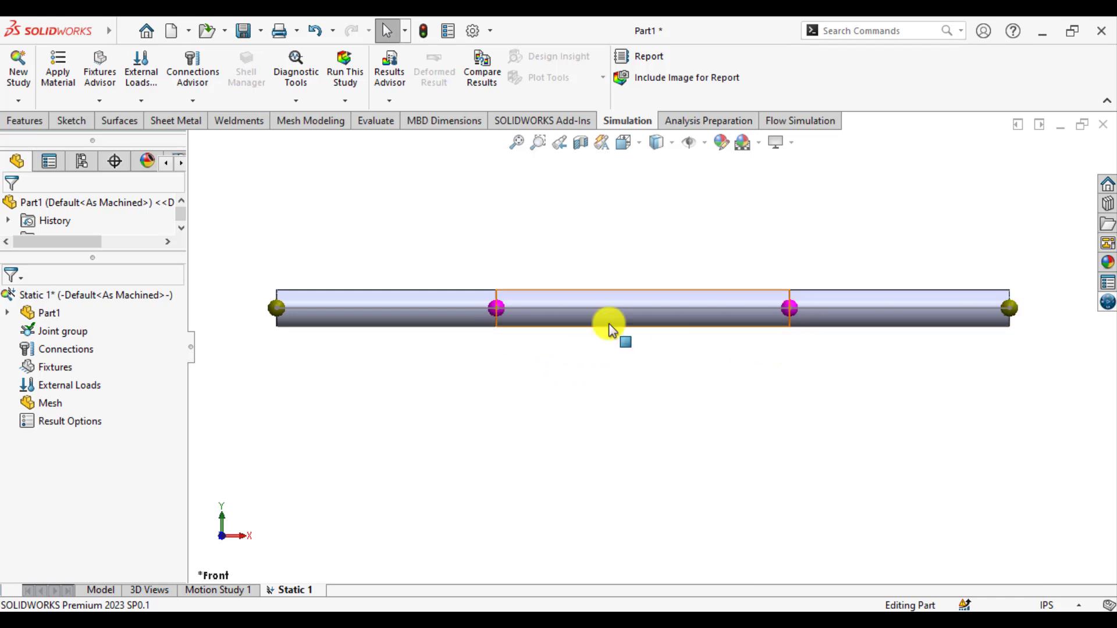
left_click(46, 315)
right_click(44, 315)
mouse_move(110, 343)
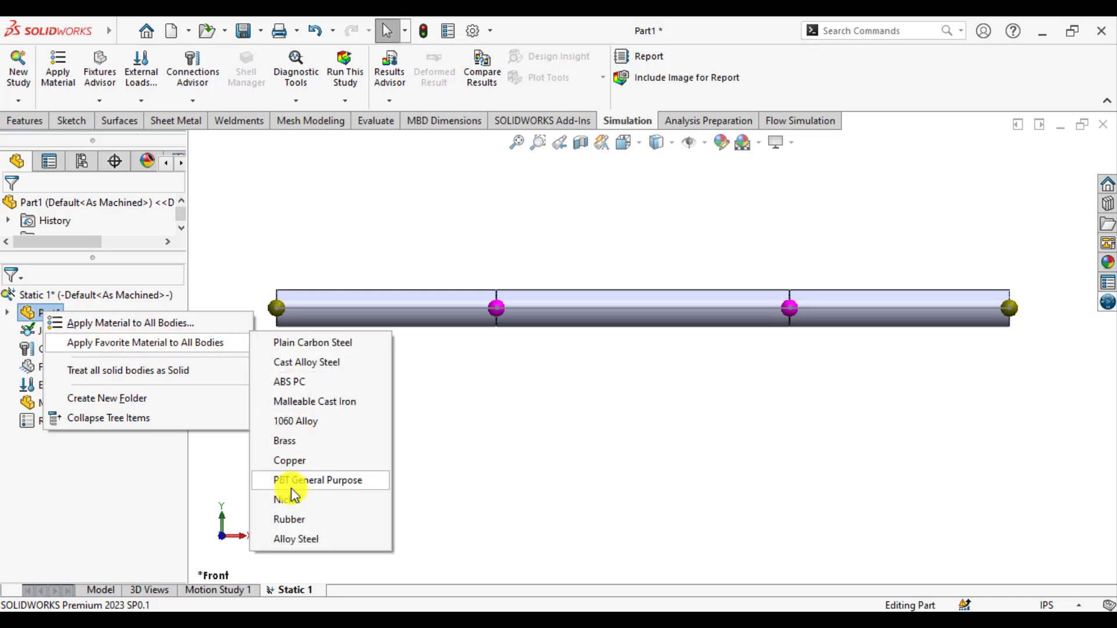
left_click(295, 539)
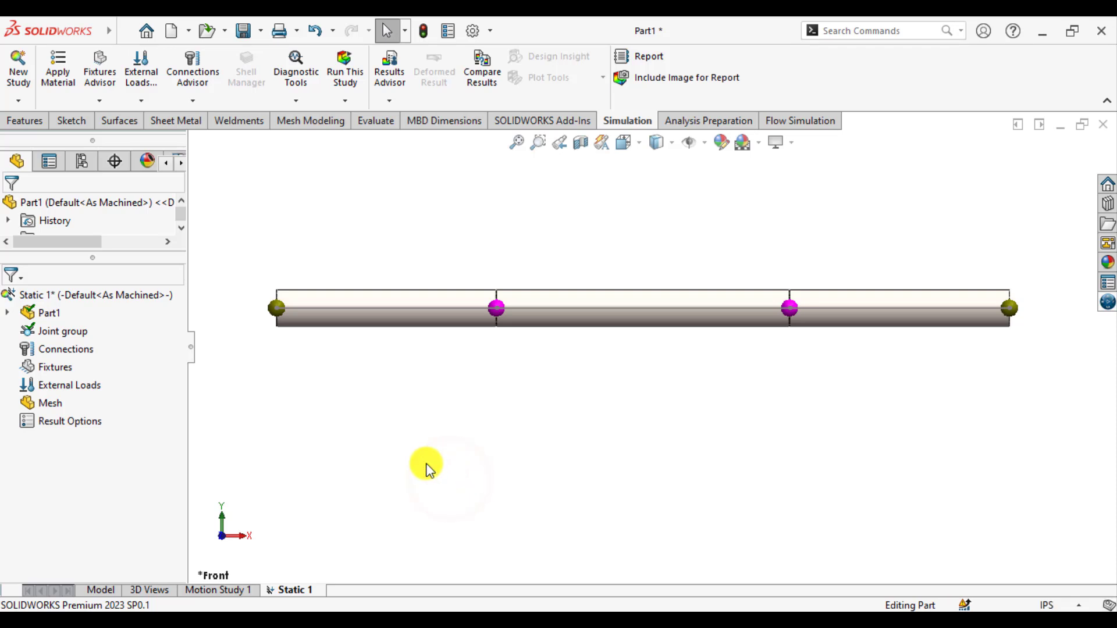
Step: Apply a Fixed Geometry fixture to the beam's joint at end A, checking the support in the Figure 3–6 PDF before returning to SOLIDWORKS
right_click(43, 371)
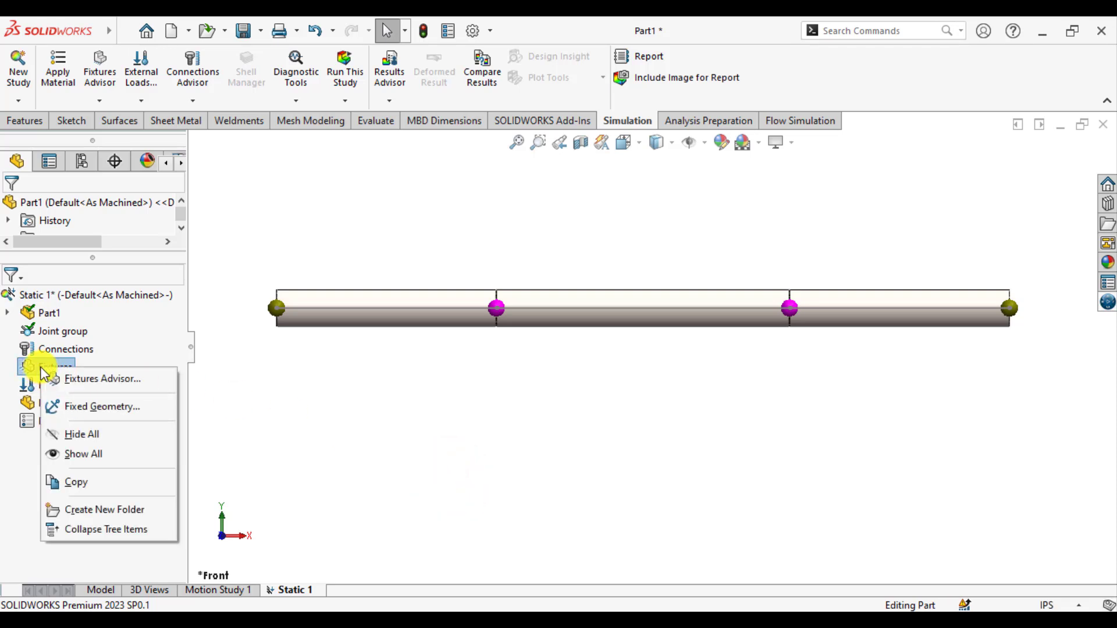
left_click(73, 409)
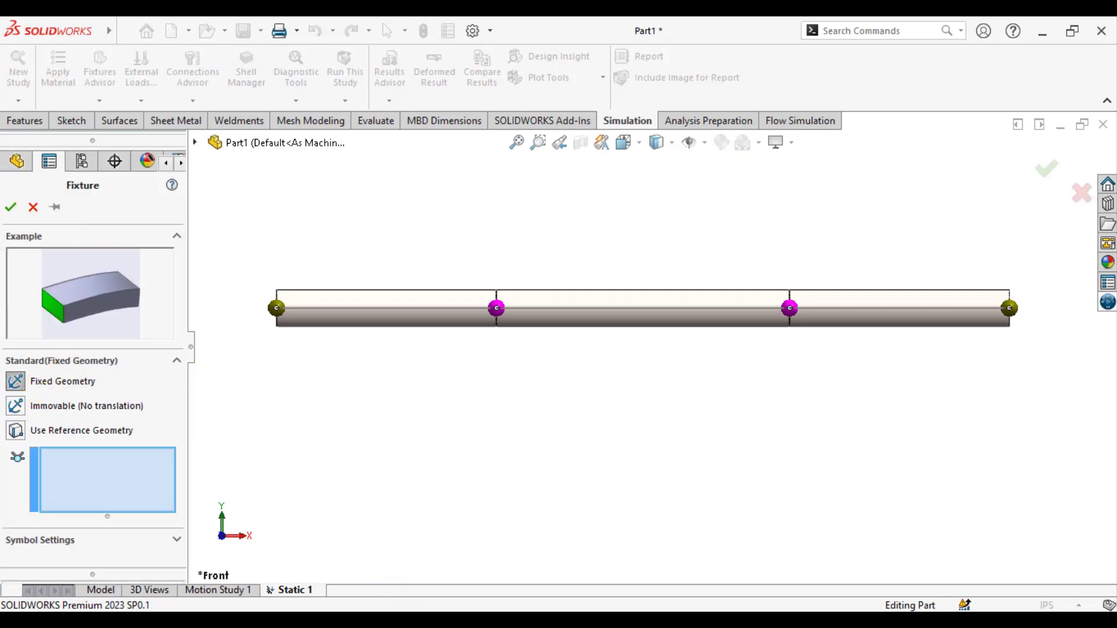
left_click(402, 608)
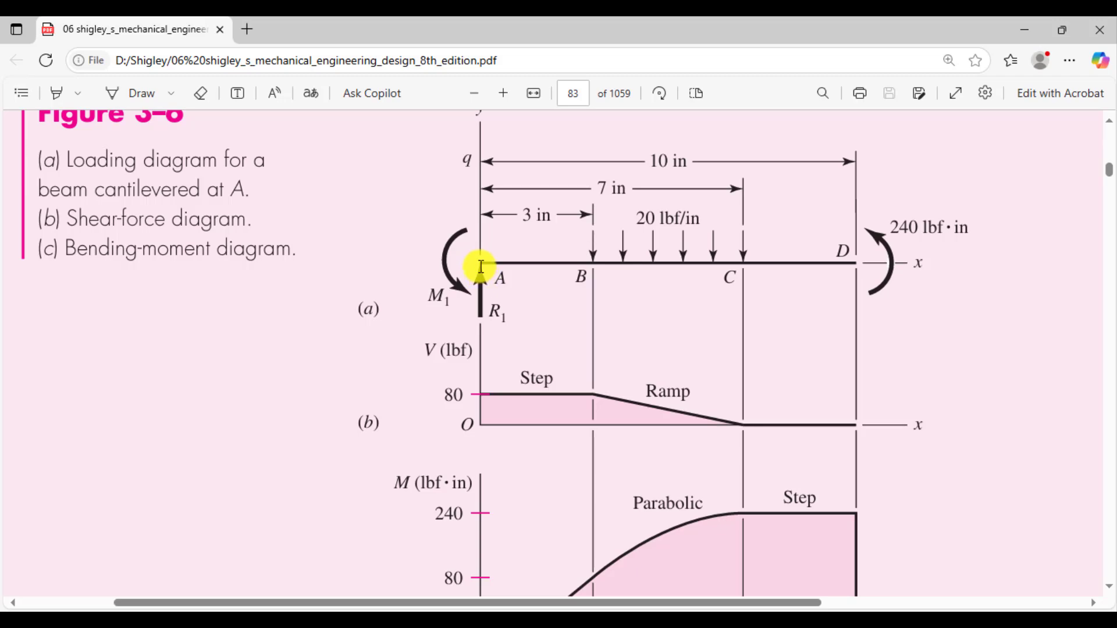
left_click(480, 608)
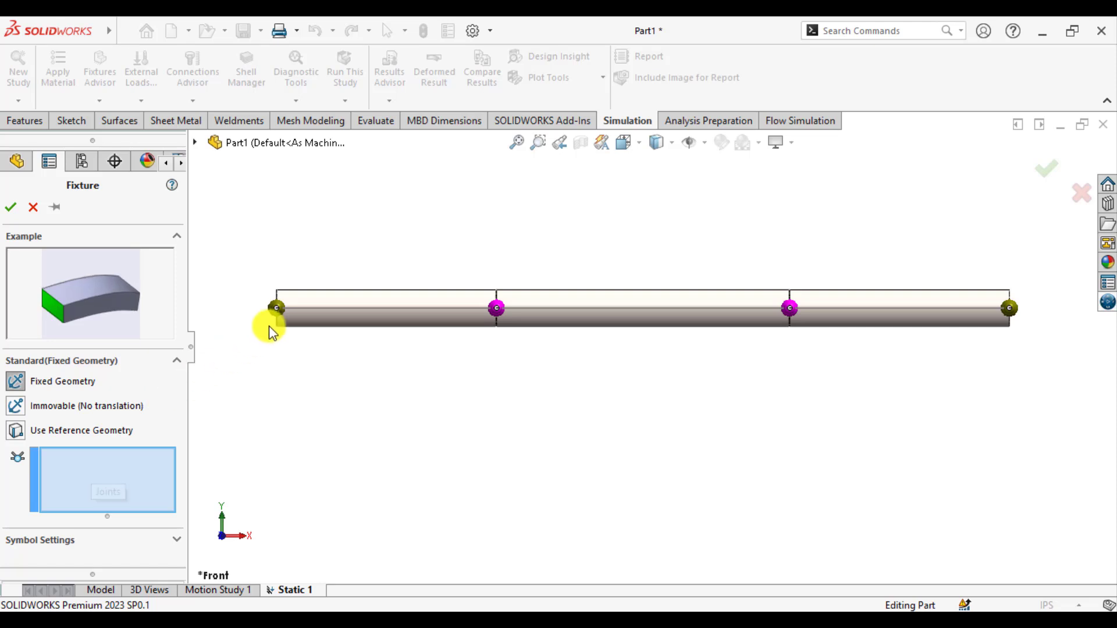
left_click(277, 308)
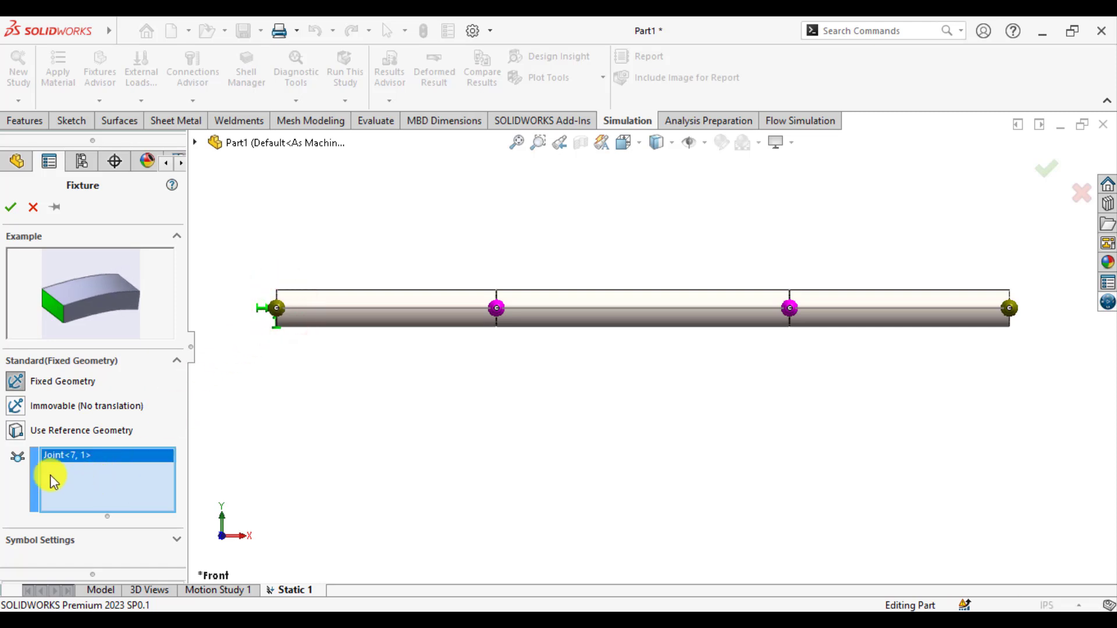
left_click(12, 208)
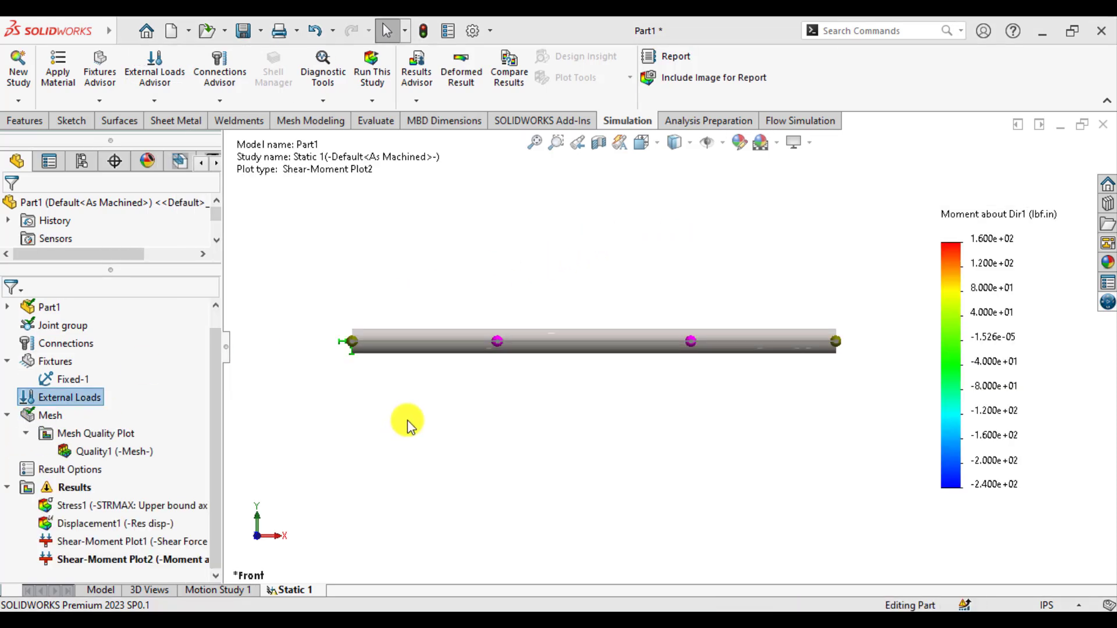
Step: Start a force load on the middle beam segment between B and C, with the Front Plane as direction reference
right_click(66, 398)
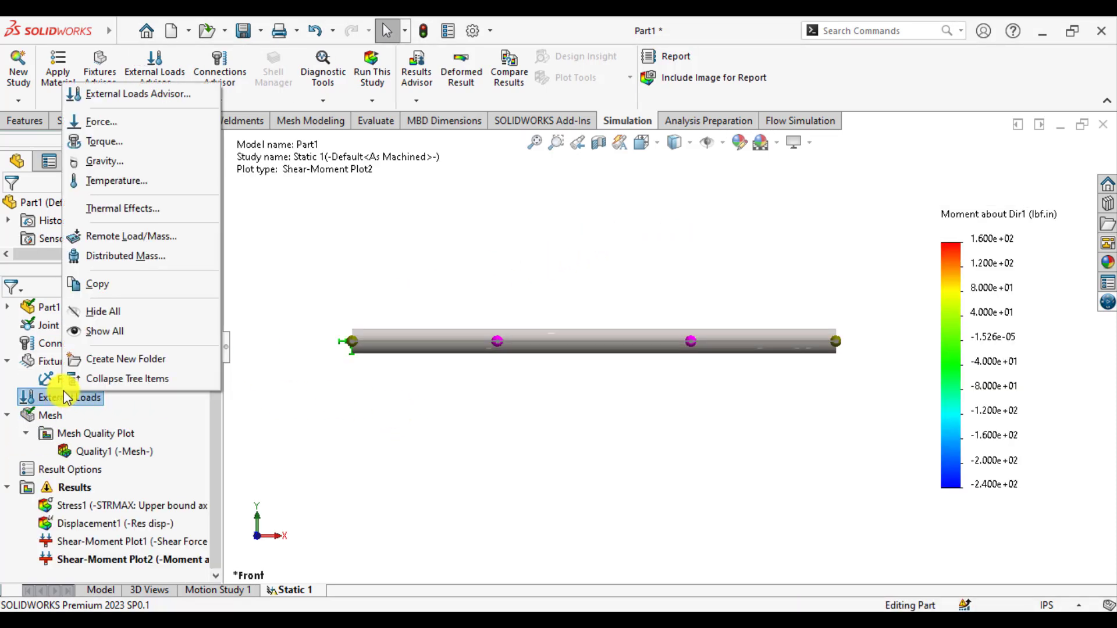
left_click(98, 122)
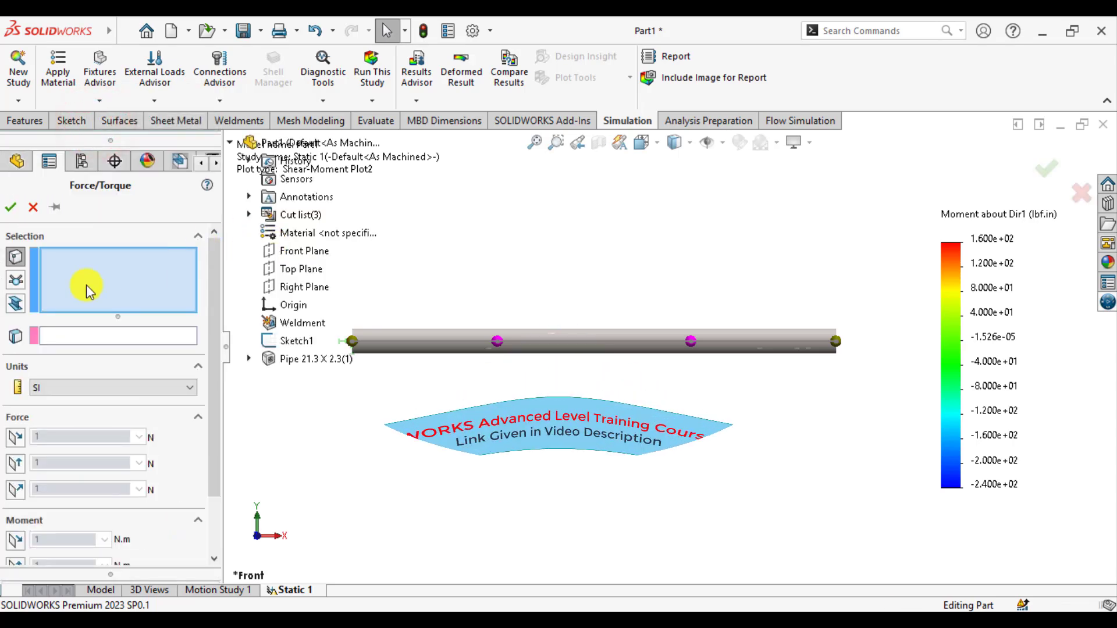
left_click(16, 303)
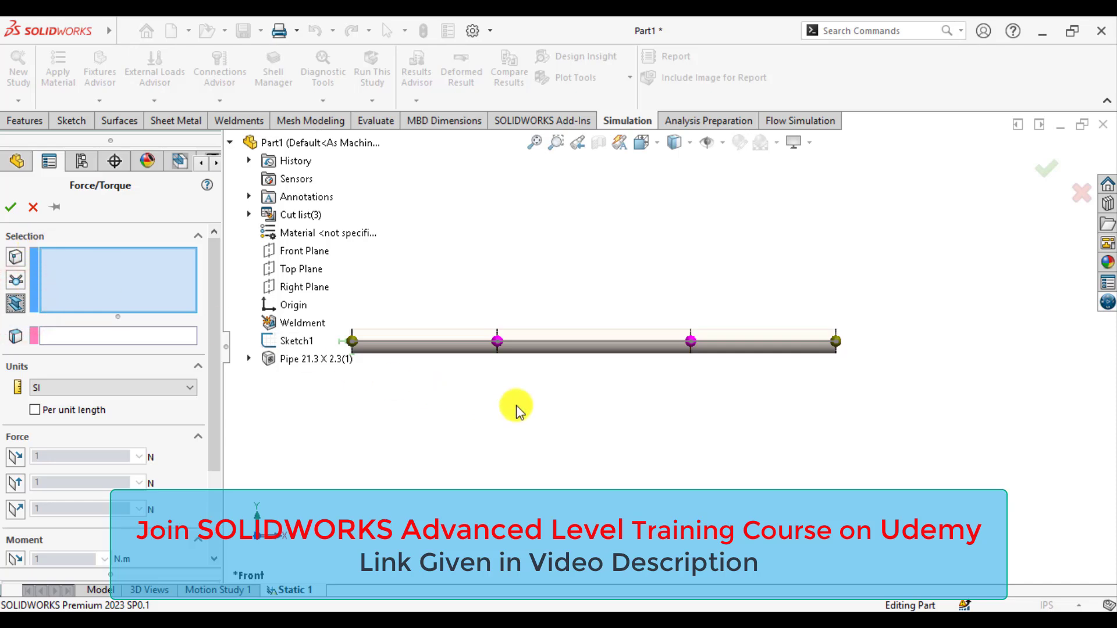
left_click(569, 348)
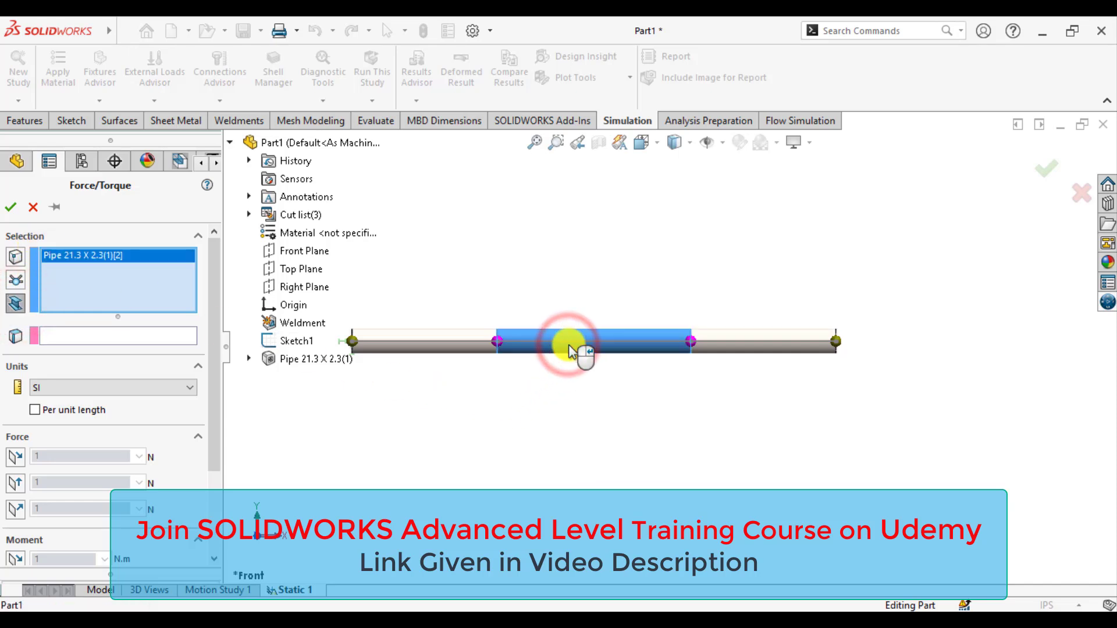
left_click(100, 337)
left_click(282, 252)
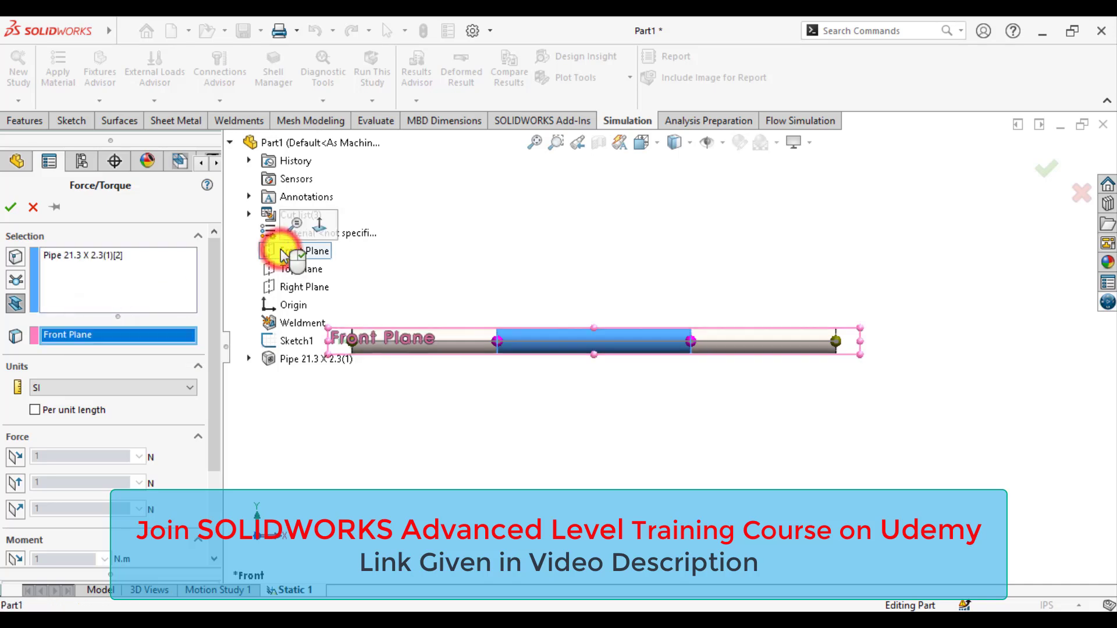
Step: Apply the segment's load as 20 lbf/in per unit length Along Plane Dir 2, using English (IPS) units
left_click(86, 387)
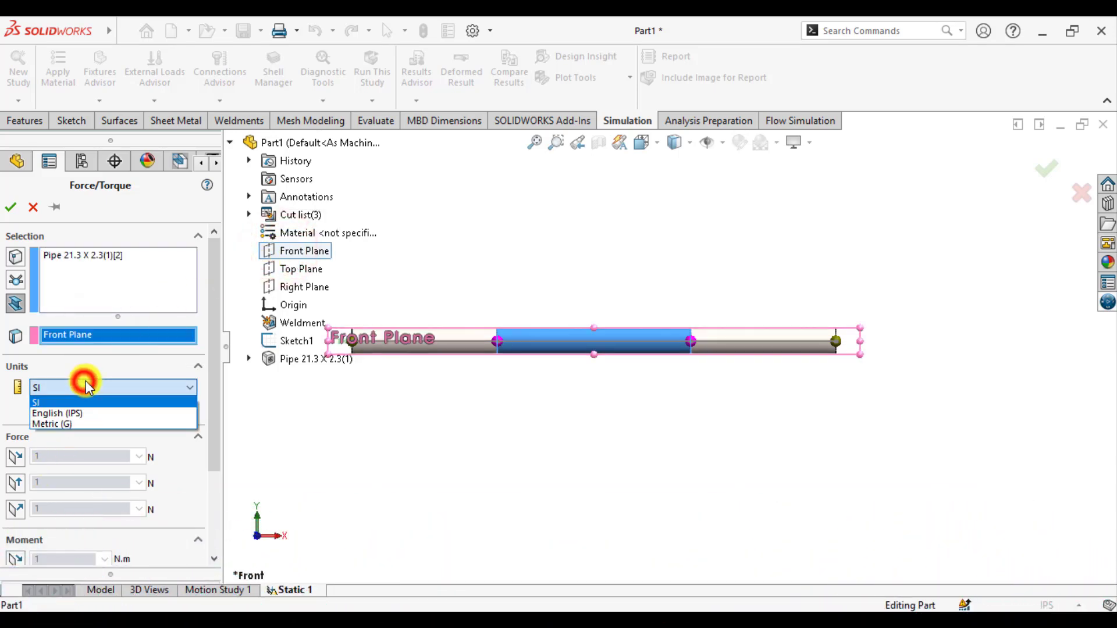
left_click(69, 413)
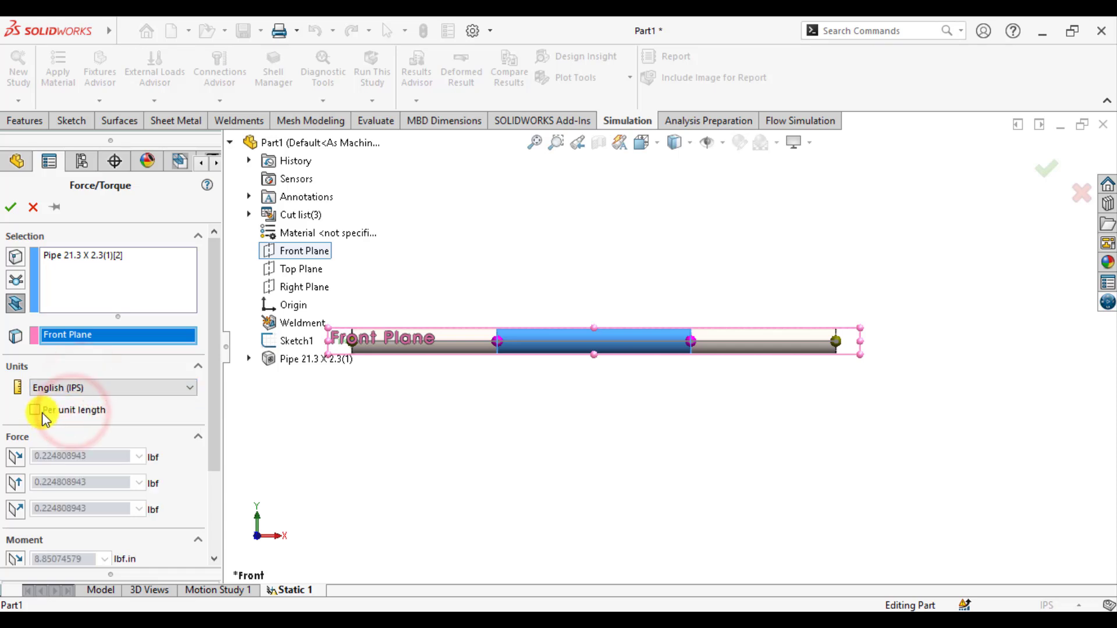
left_click(36, 412)
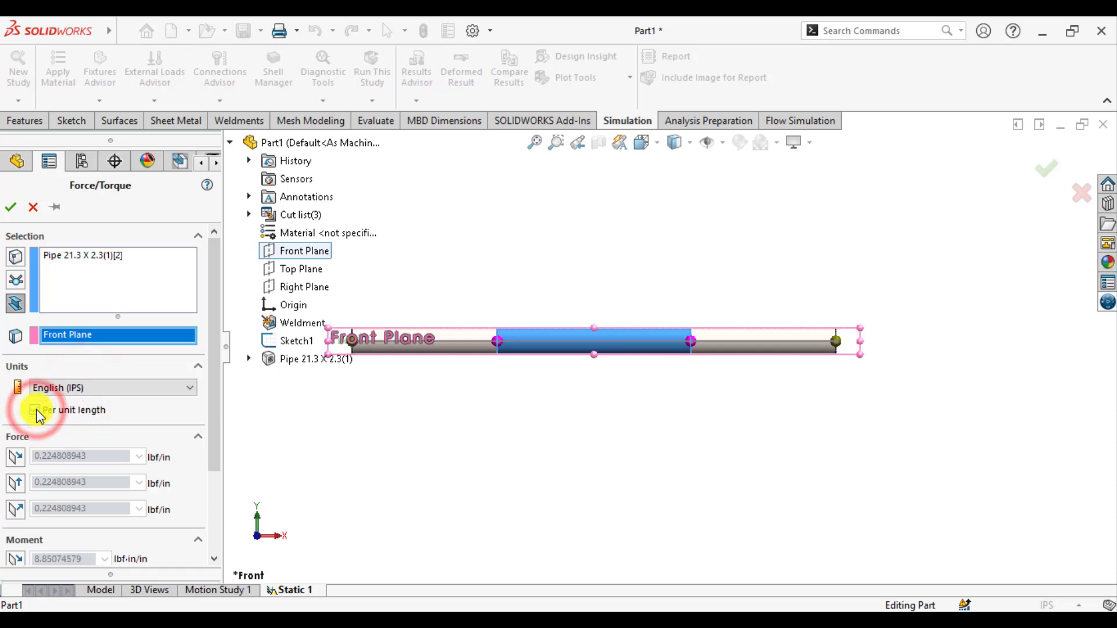
left_click(16, 485)
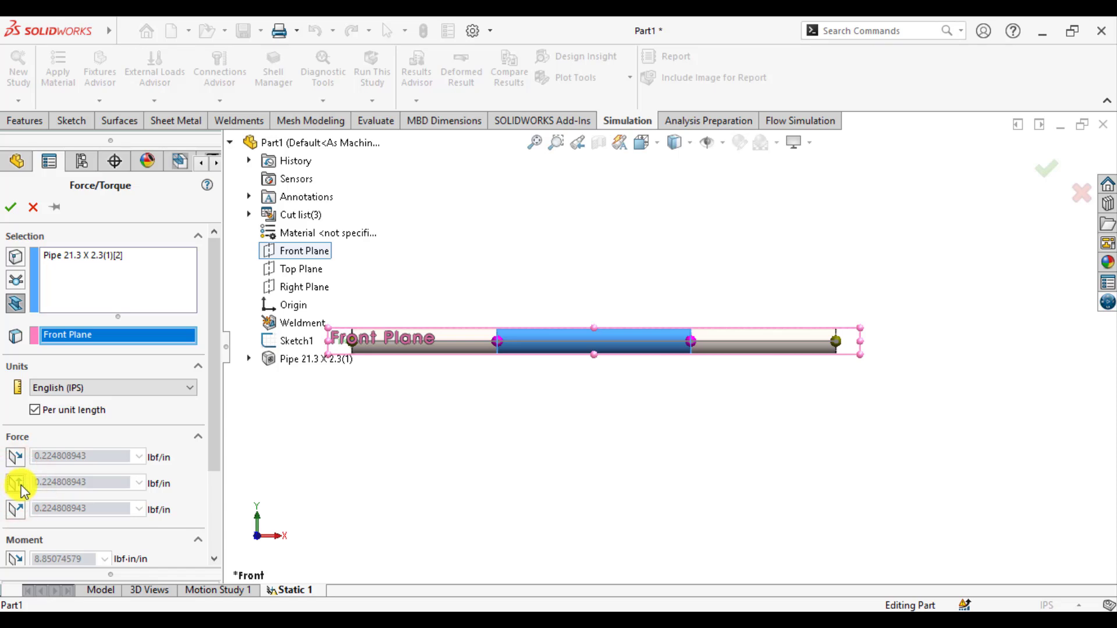
left_click(18, 488)
double_click(81, 483)
type("20")
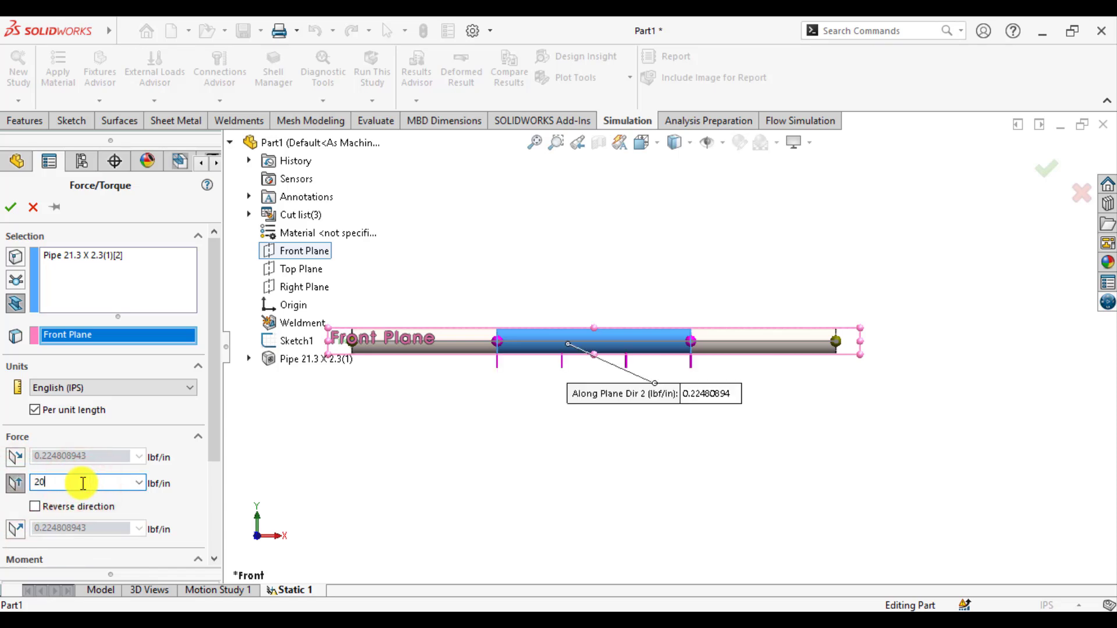
left_click(11, 206)
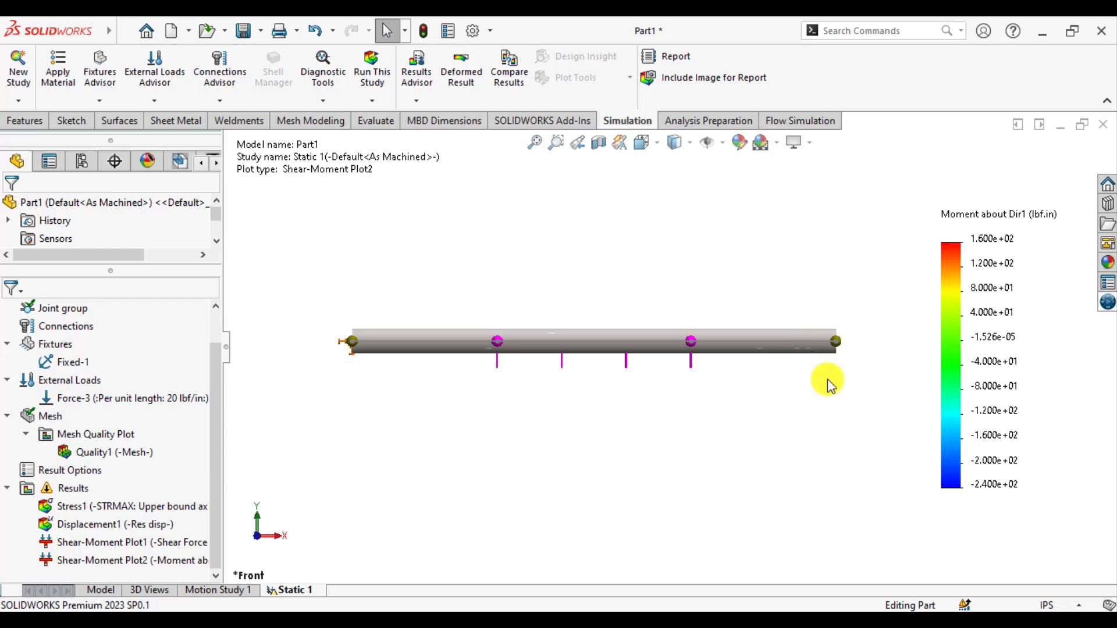
Step: Start a second load on the joint at the beam's free end D, with the Front Plane as direction reference
right_click(90, 381)
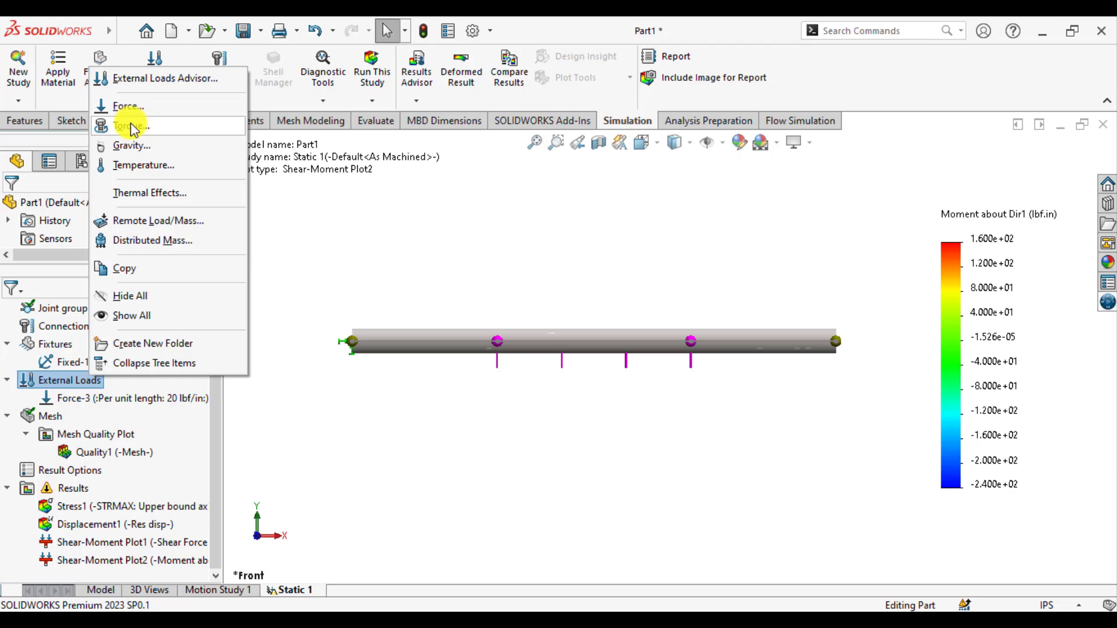
left_click(130, 122)
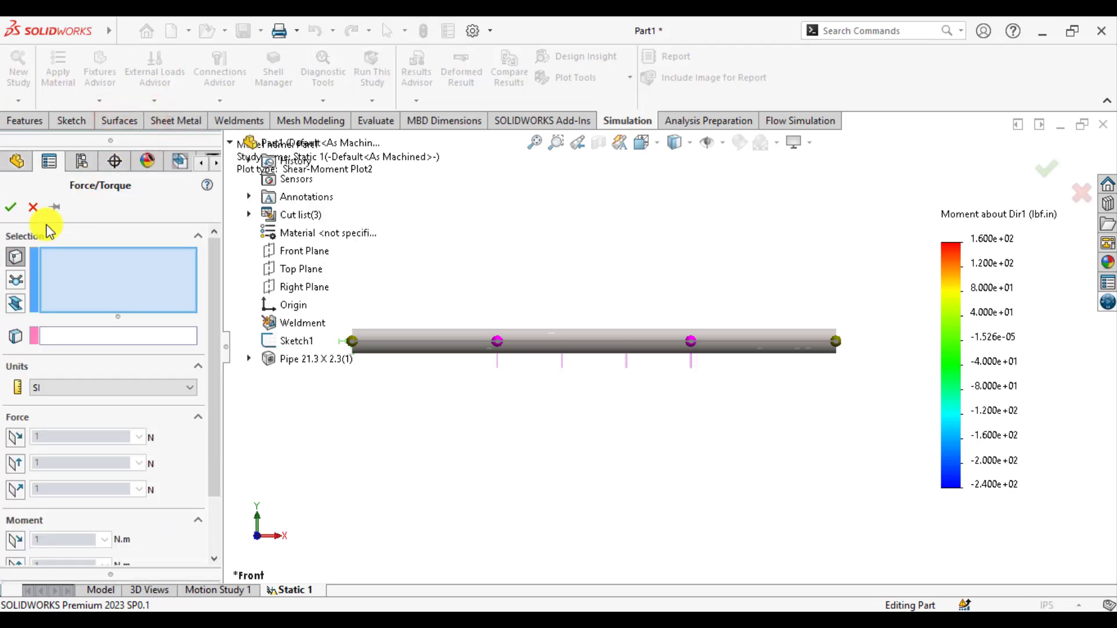
left_click(15, 281)
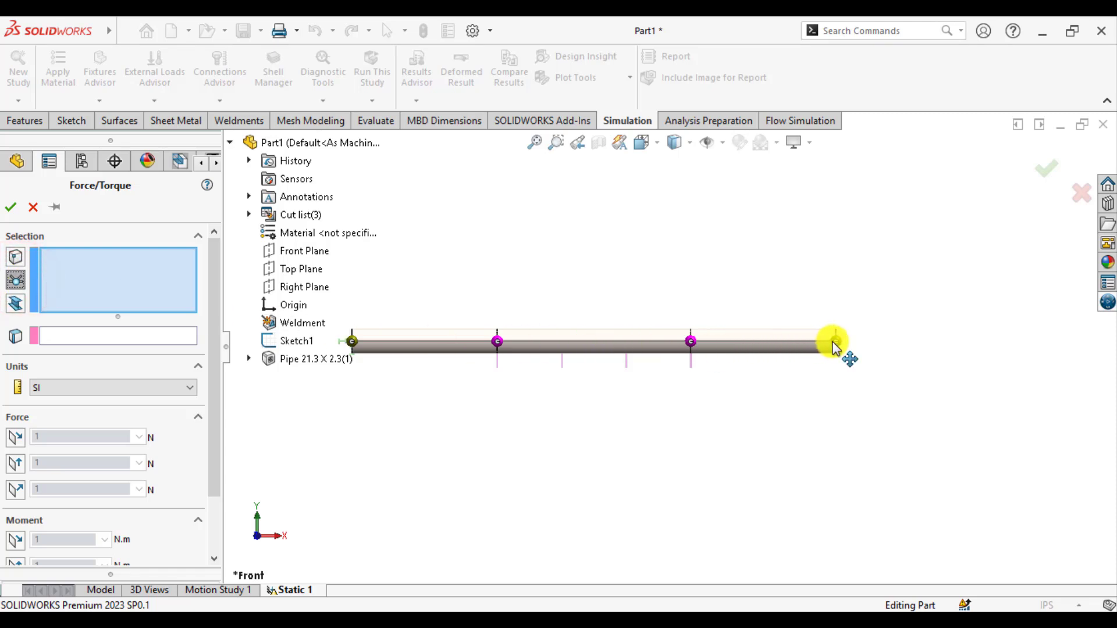
left_click(836, 342)
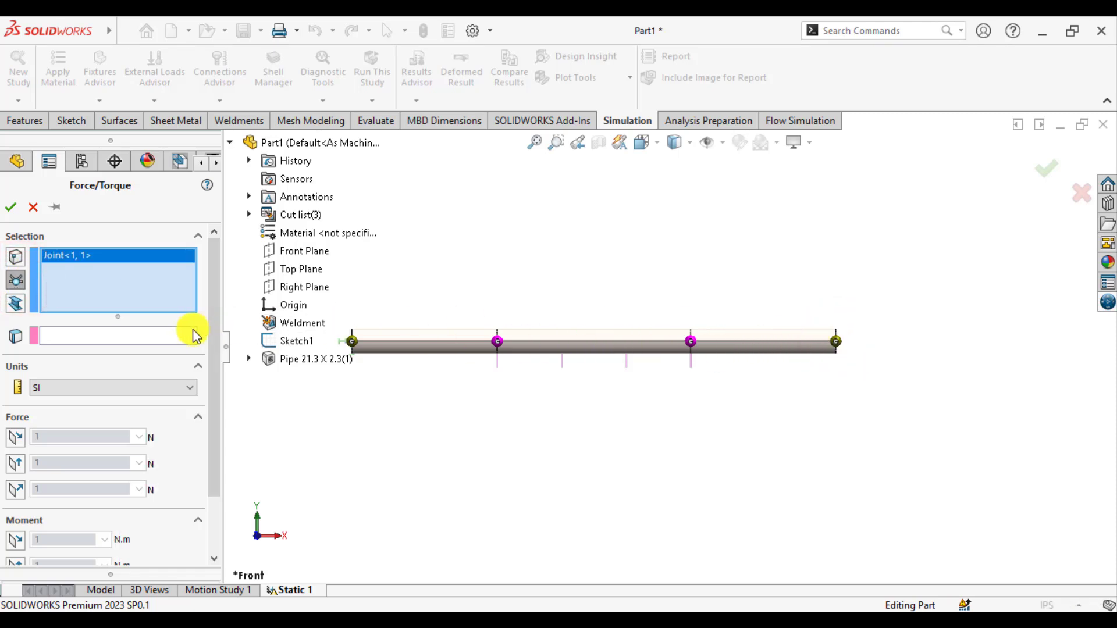
left_click(119, 339)
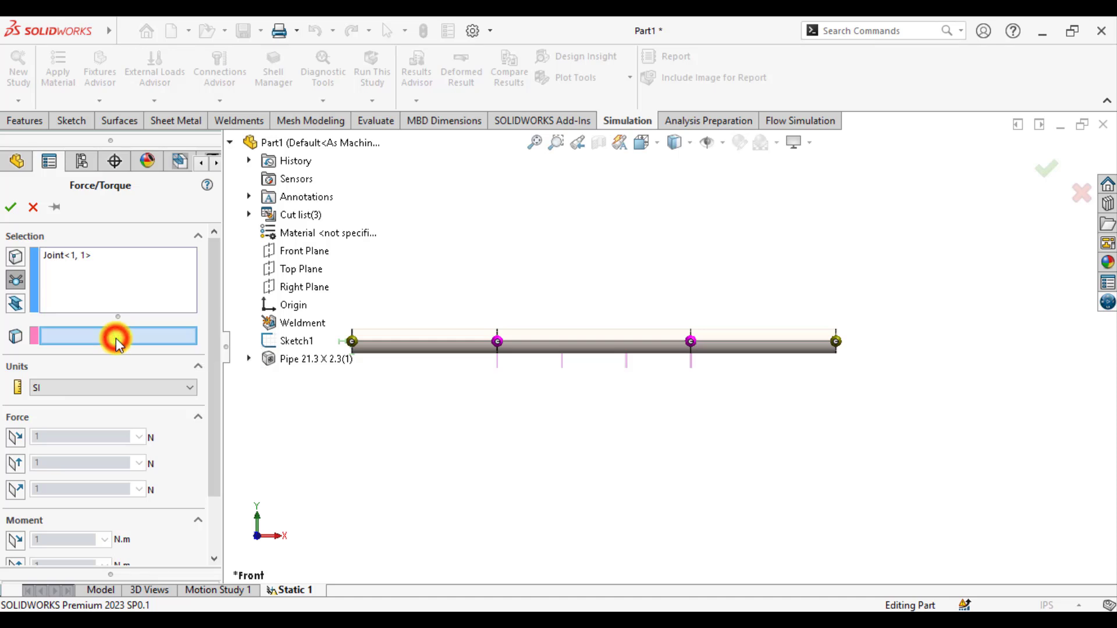
left_click(291, 250)
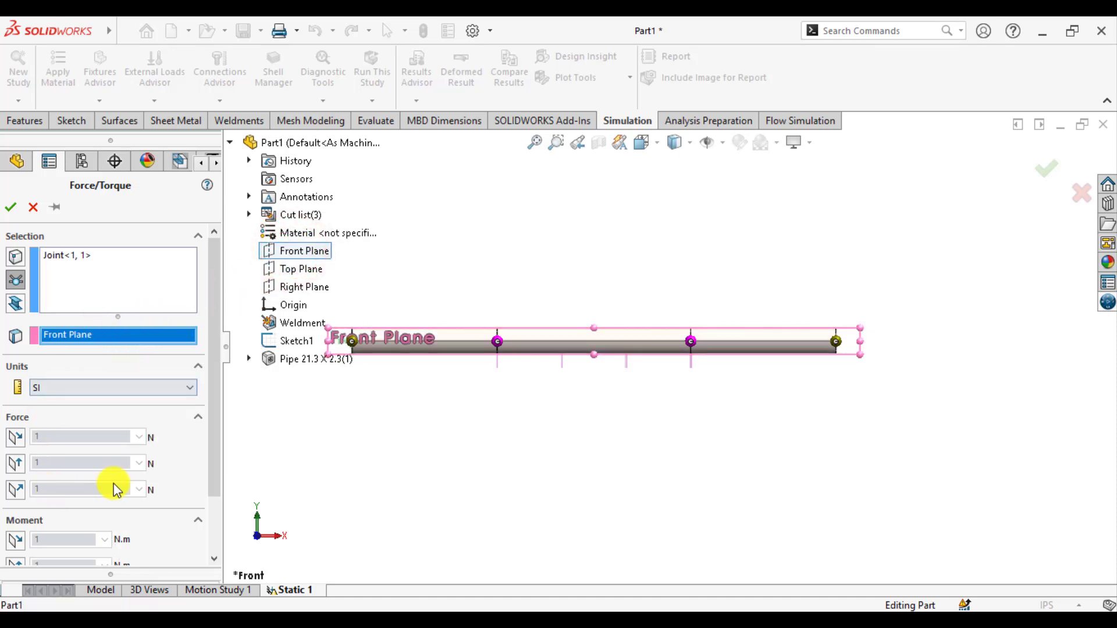
Step: Apply a moment of -240 lbf.in Normal to Plane at the free-end joint, using English (IPS) units
left_click_drag(214, 441, 215, 519)
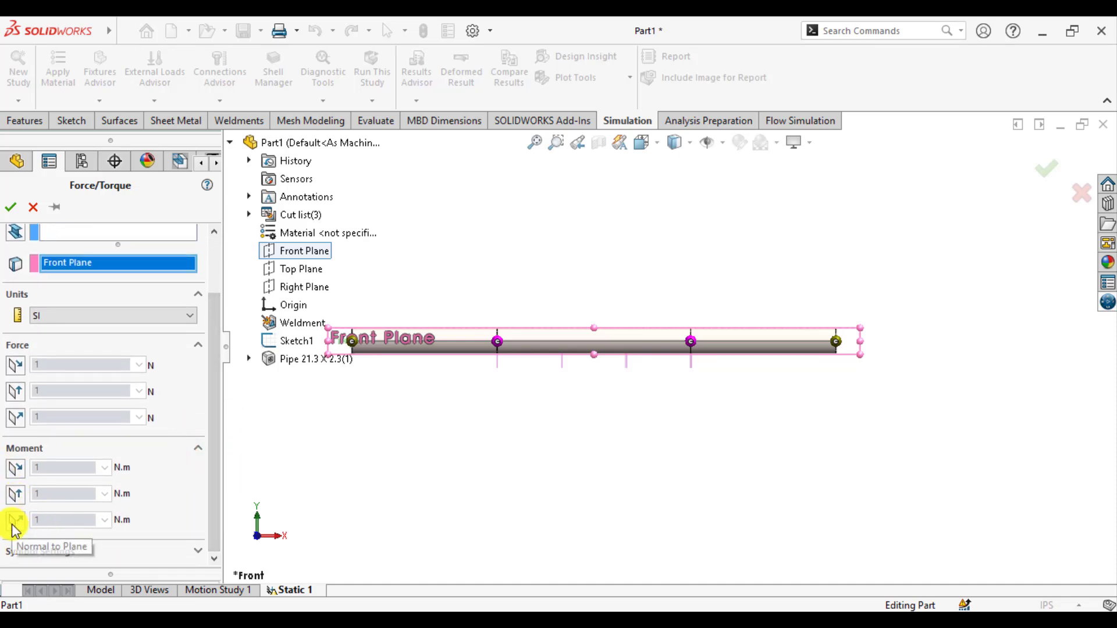
scroll(12, 526, "up", 2)
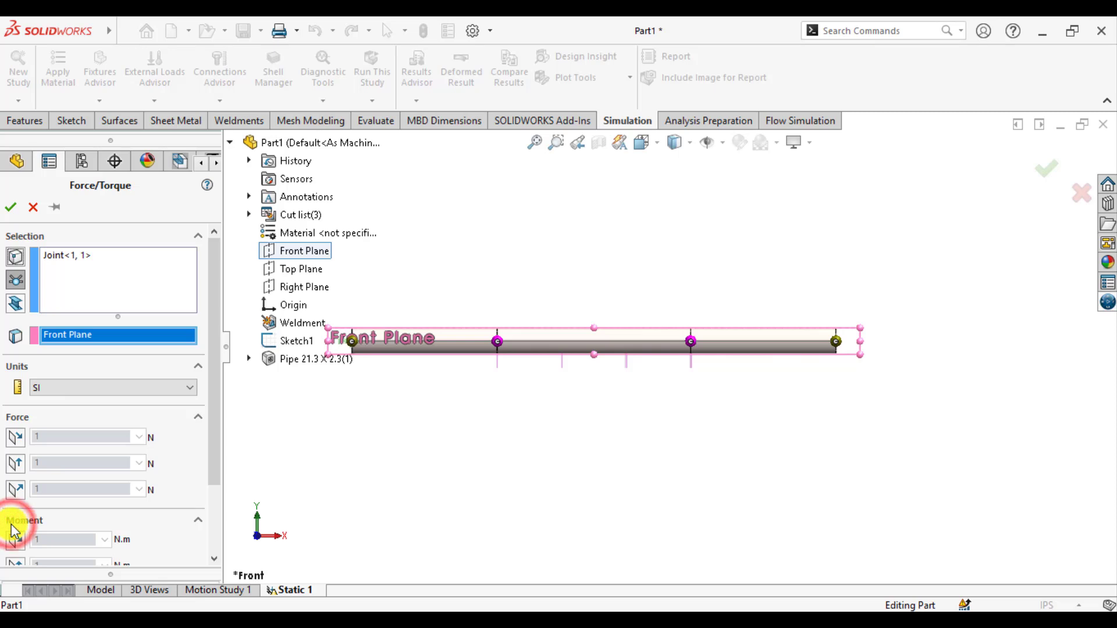
left_click(107, 387)
left_click(86, 413)
left_click_drag(221, 409, 224, 518)
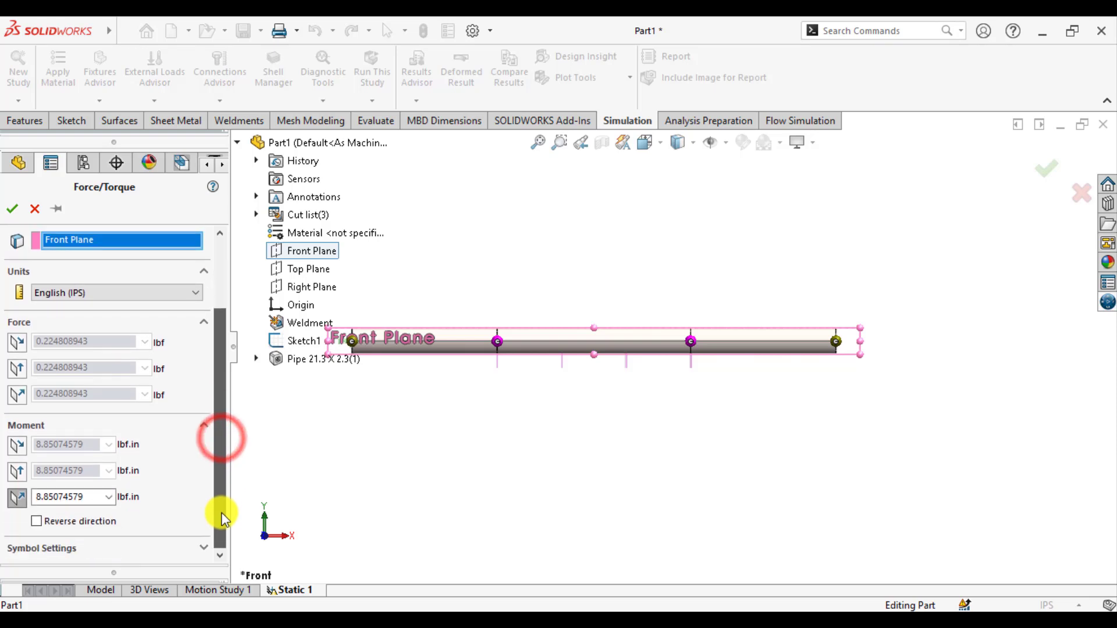
double_click(89, 493)
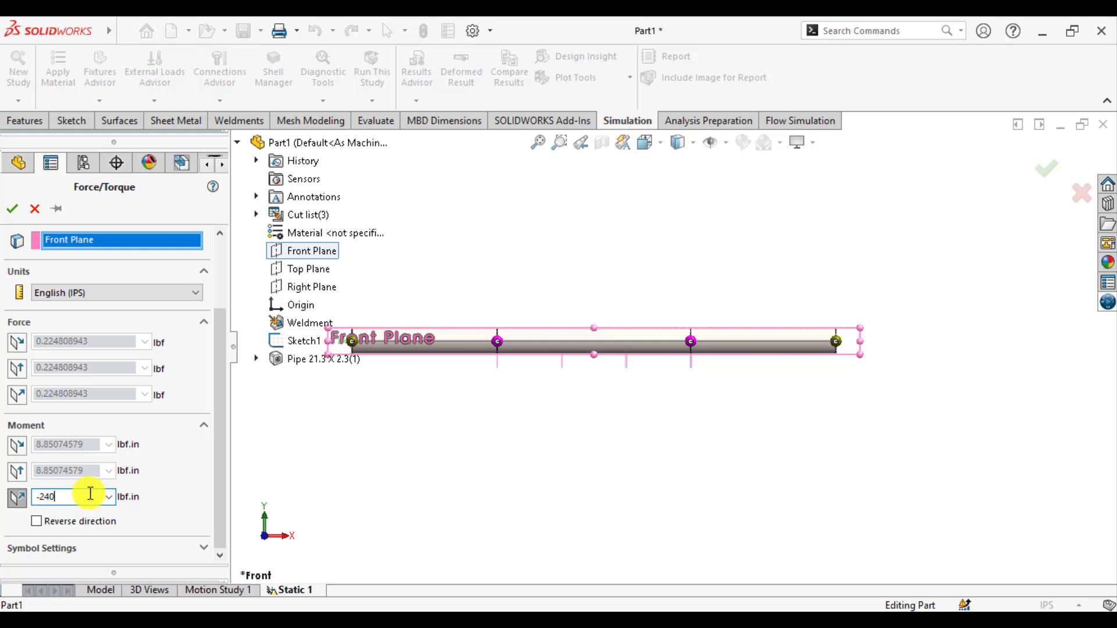
left_click(17, 212)
Step: Run the static study and show the stress result in the front view with a wider study tree
middle_click_drag(693, 256, 649, 305)
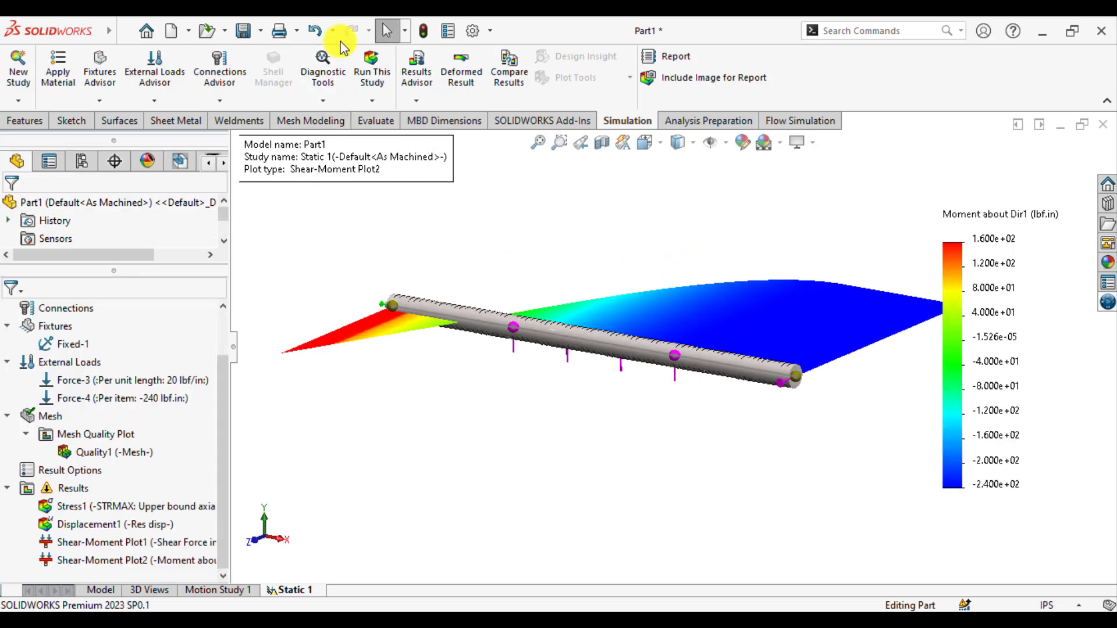
left_click(371, 69)
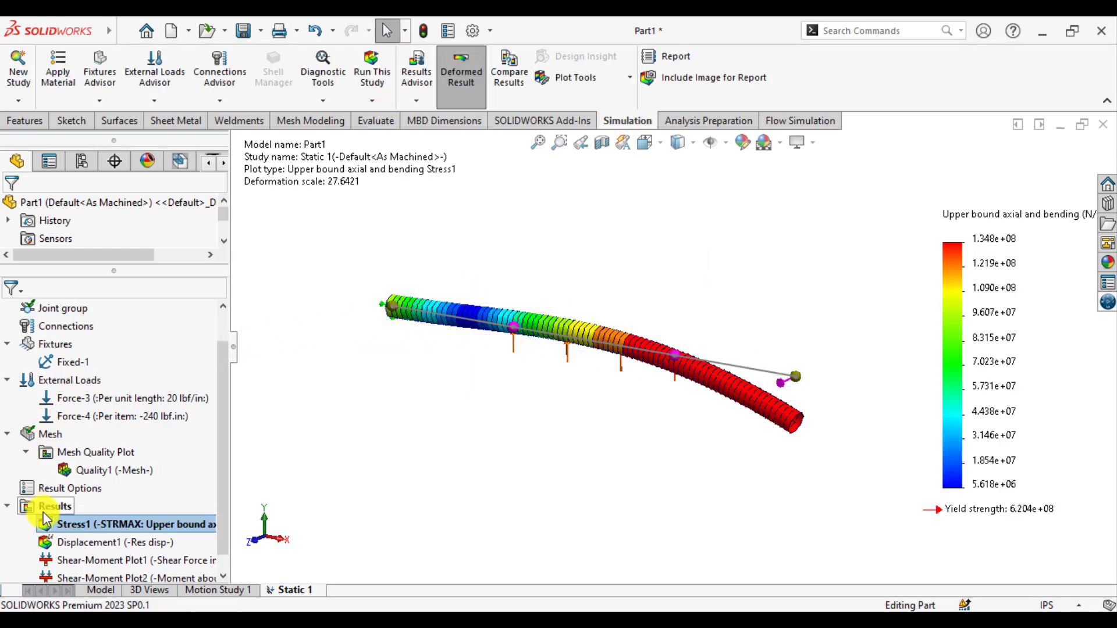
left_click_drag(228, 481, 276, 480)
scroll(221, 480, "down", 1)
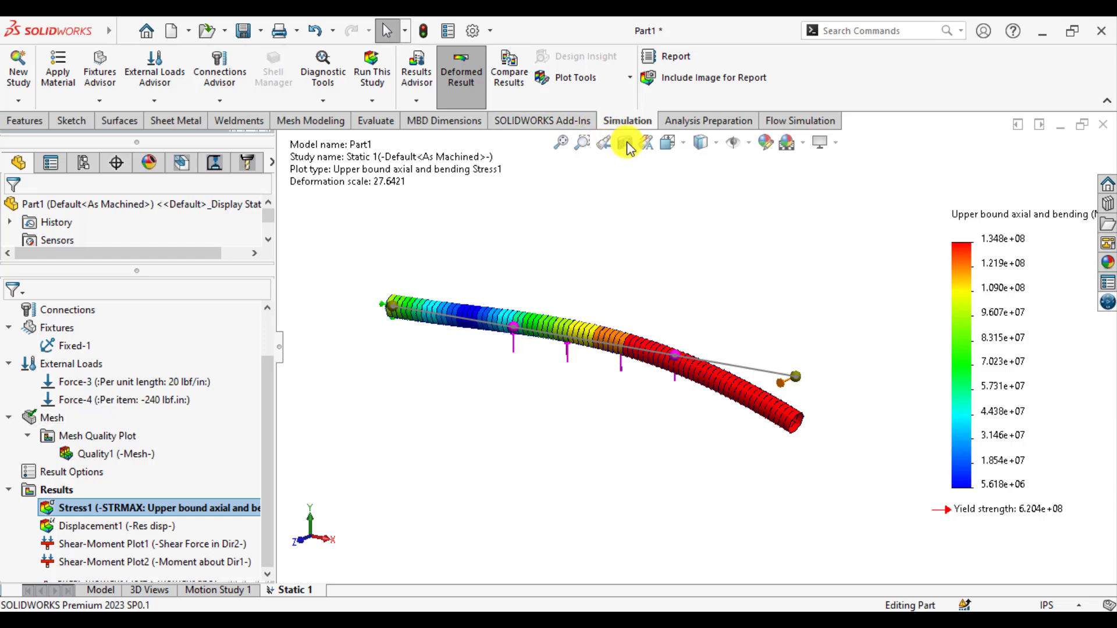
left_click(679, 145)
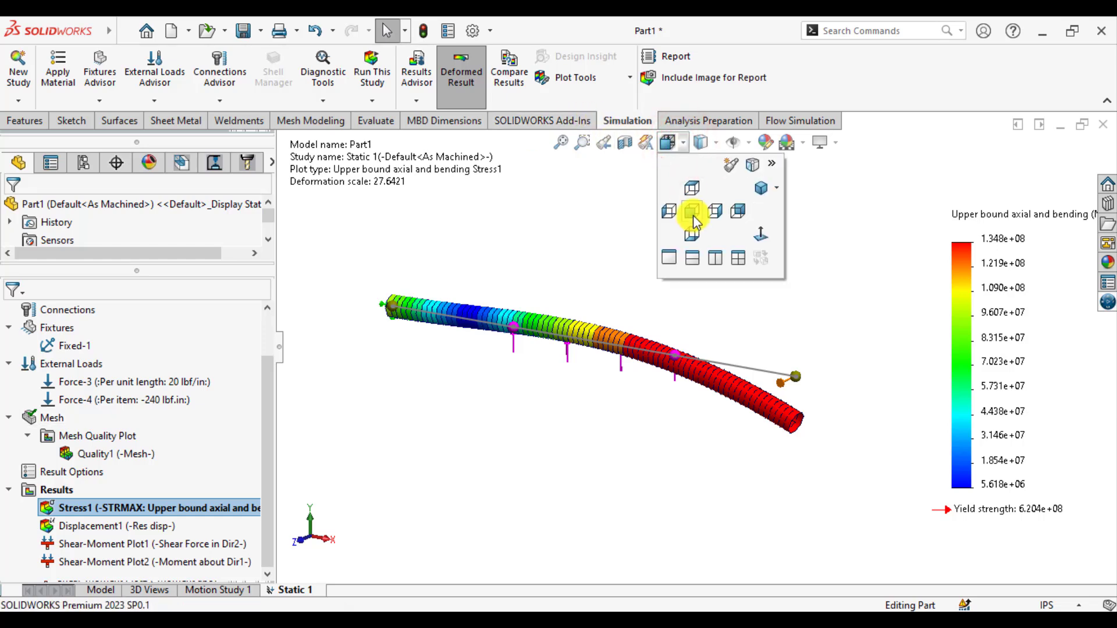
left_click(685, 222)
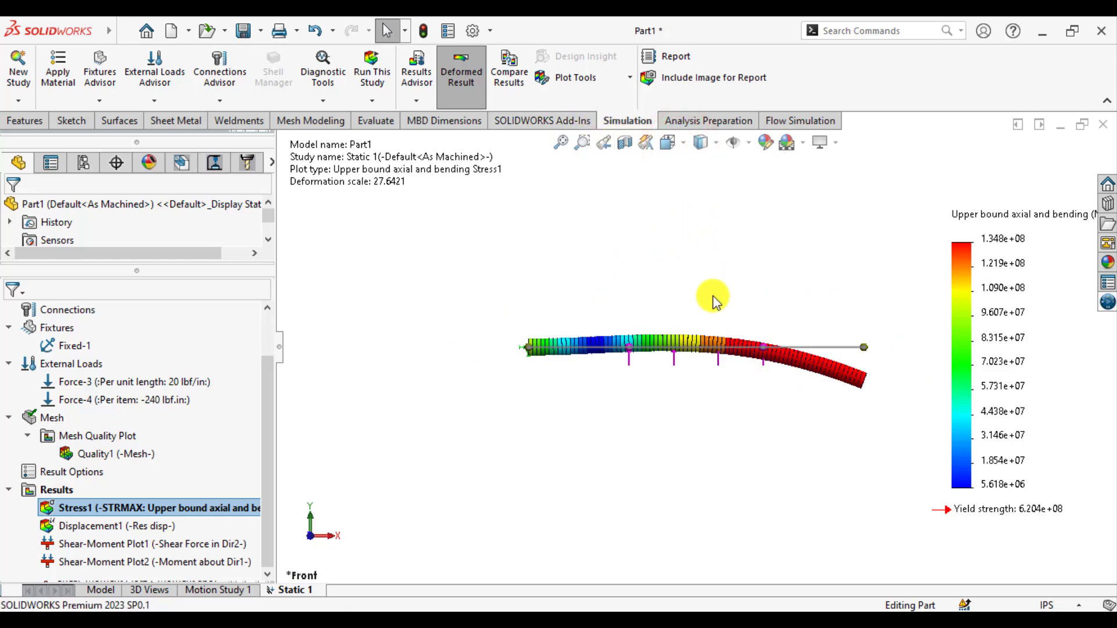
Step: Define a beam diagram of Shear Force in Dir2 in lbf for all beams
right_click(54, 489)
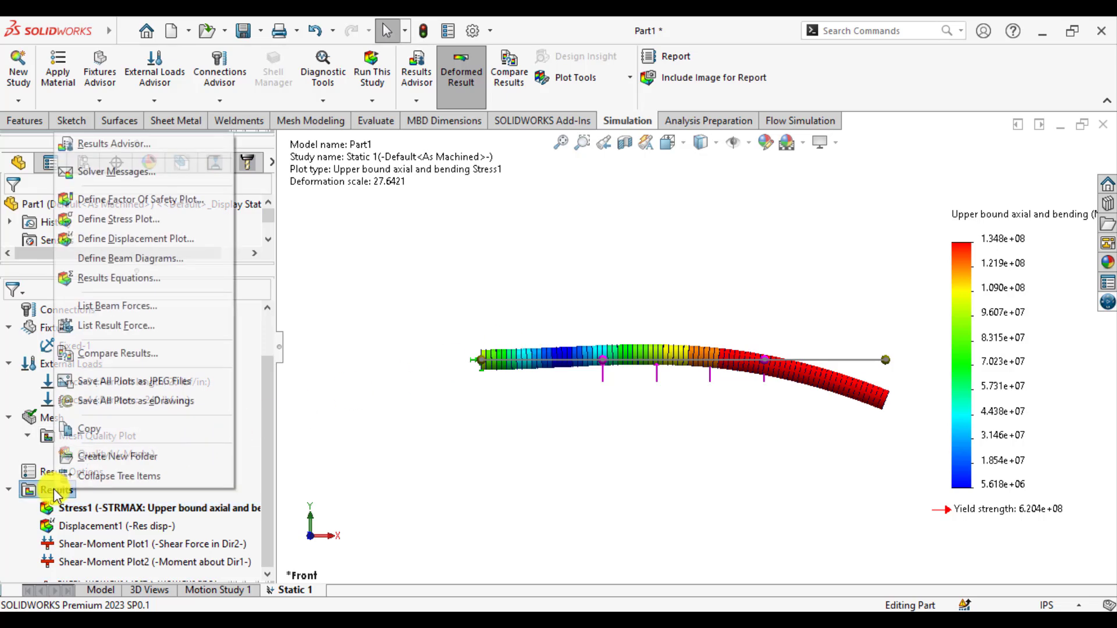
left_click(120, 260)
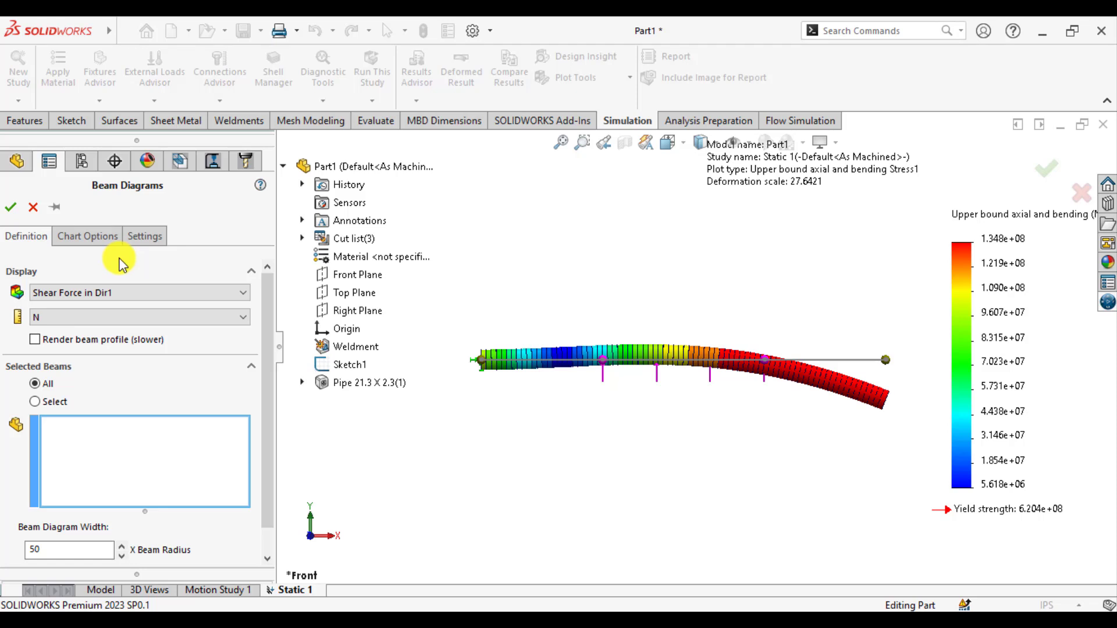
left_click(76, 293)
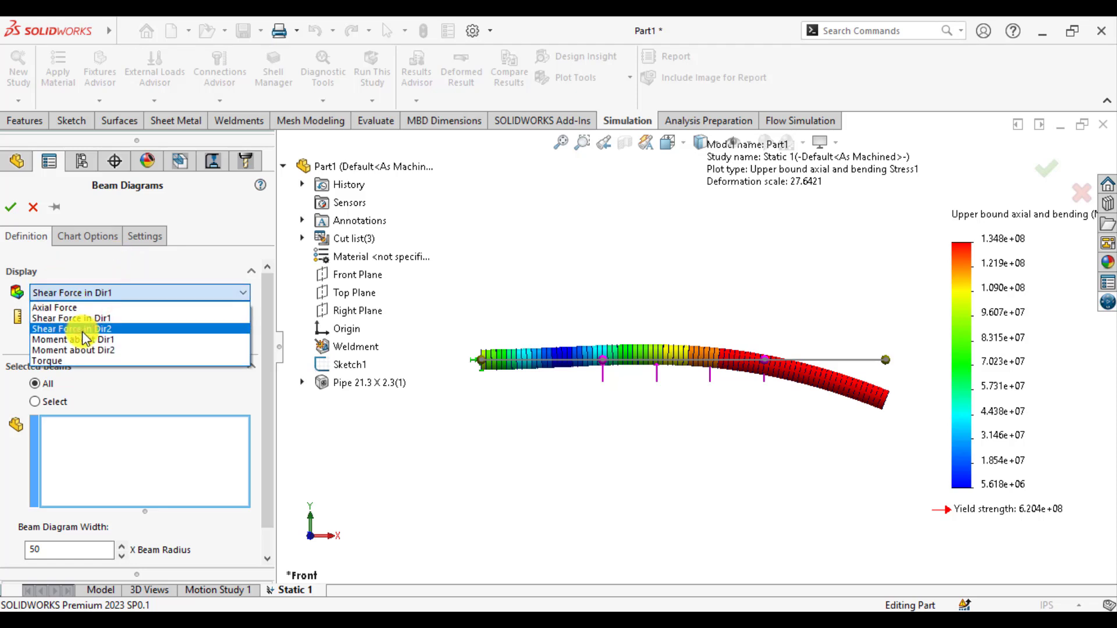
left_click(83, 329)
left_click(81, 317)
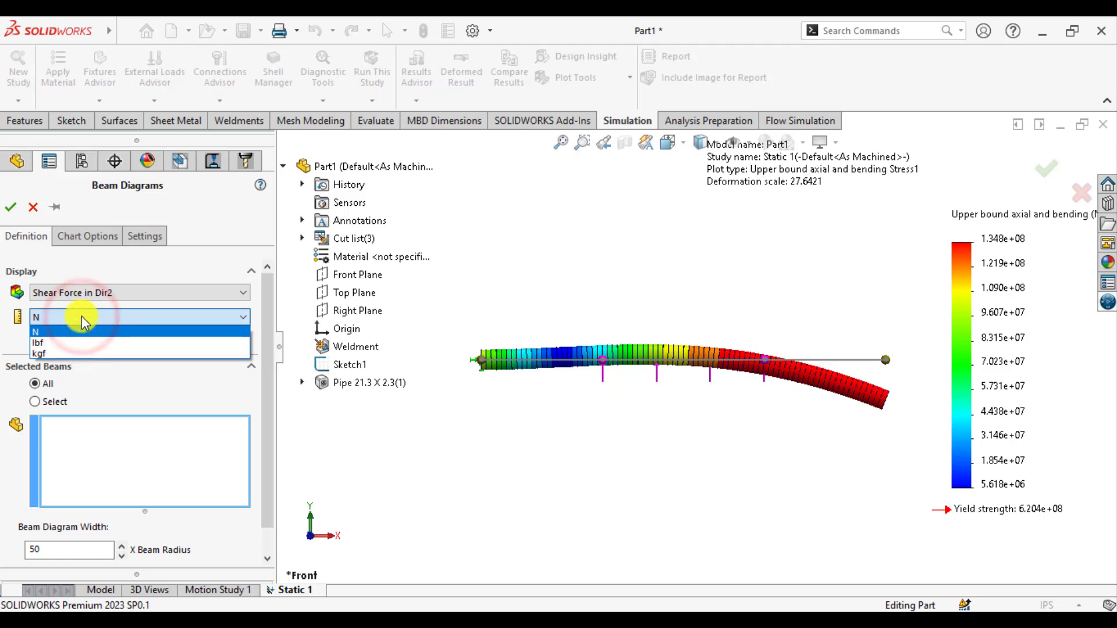
left_click(63, 342)
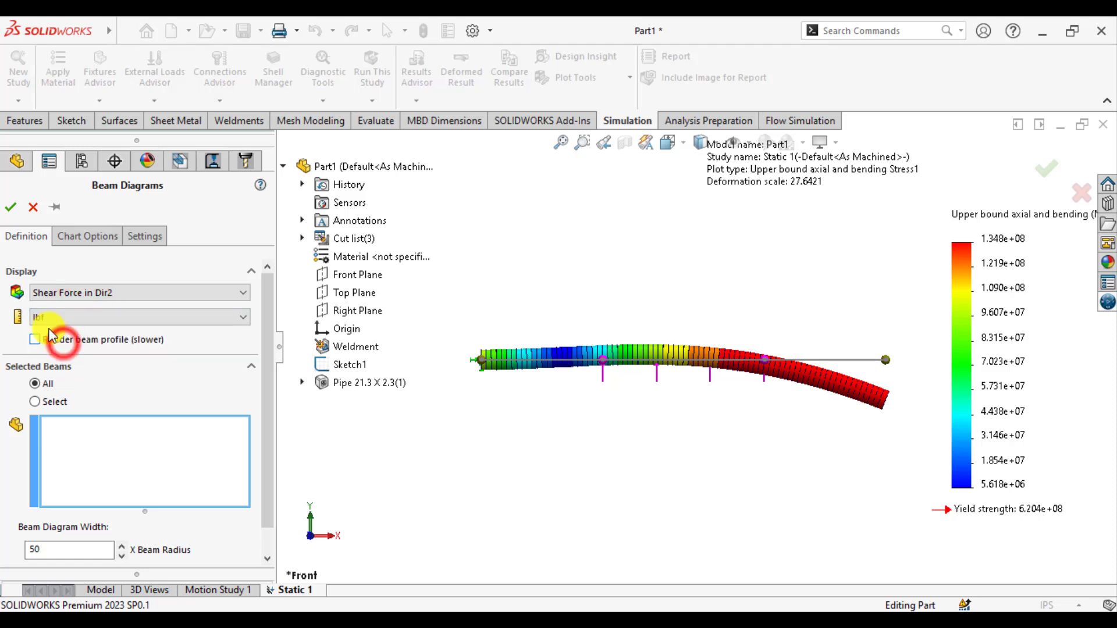
left_click(10, 208)
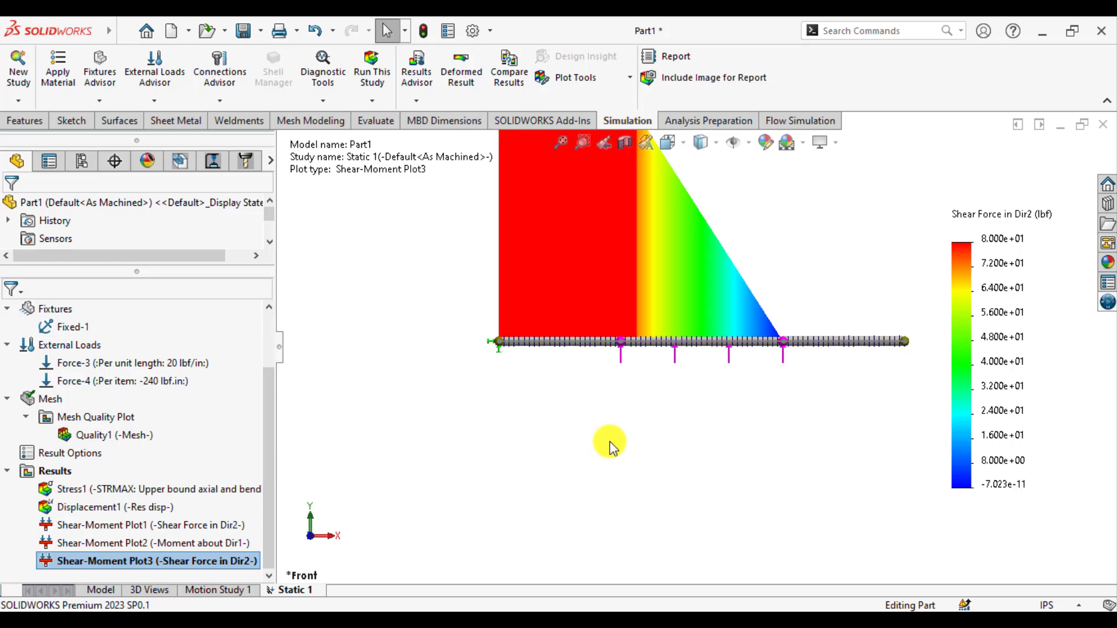
Step: View the whole shear-force plot and switch to the Shigley PDF to compare it with the Figure 3–6 shear-force diagram
scroll(609, 448, "up", 3)
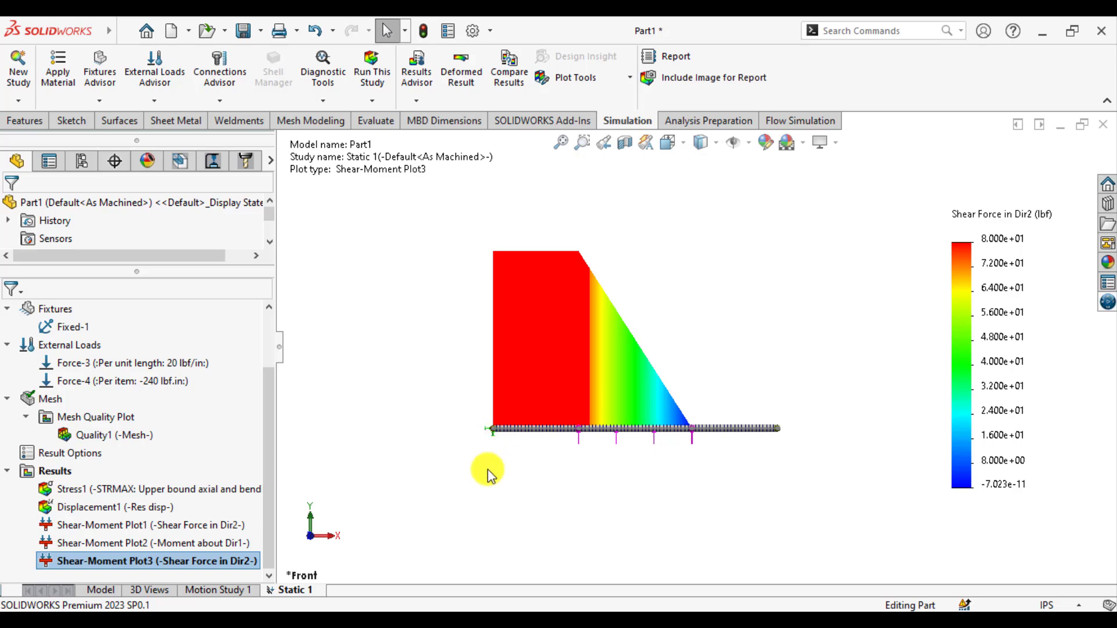
left_click(456, 611)
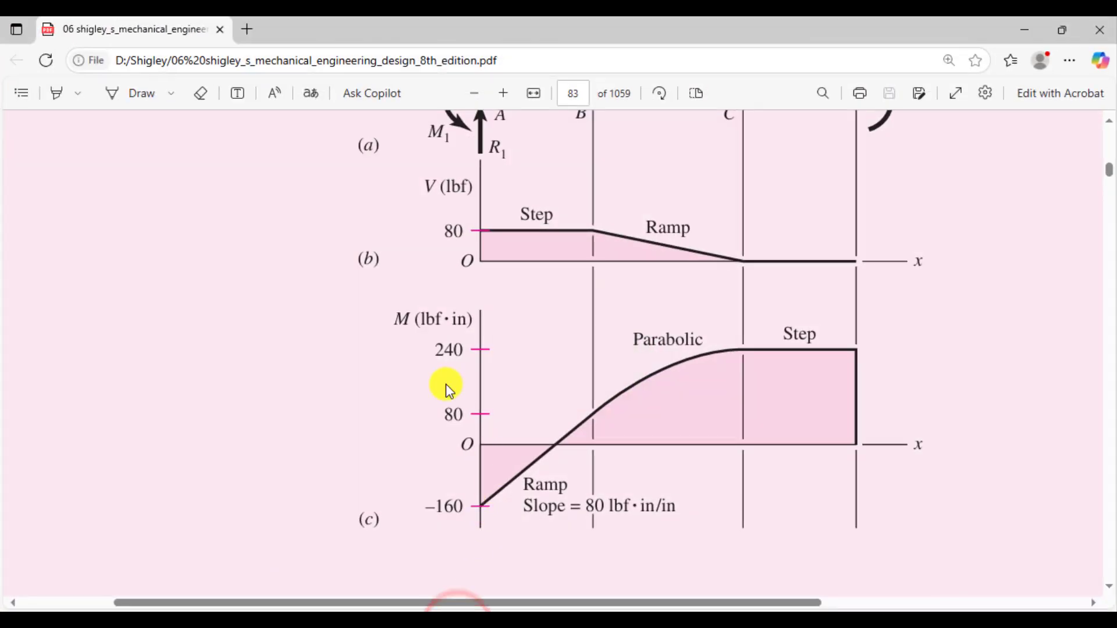
scroll(445, 381, "up", 2)
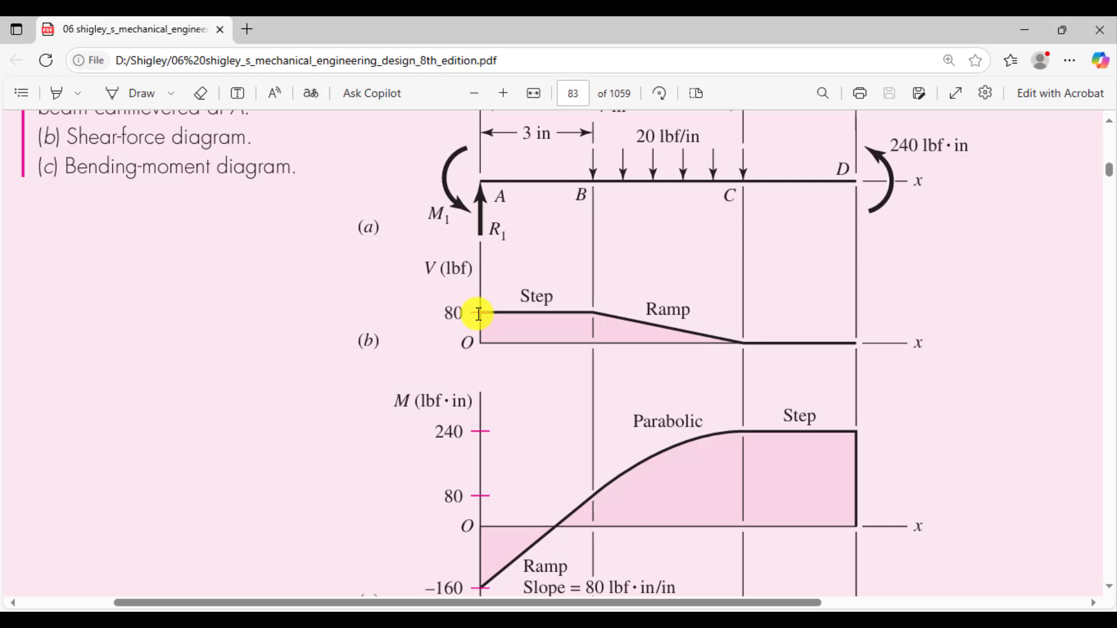
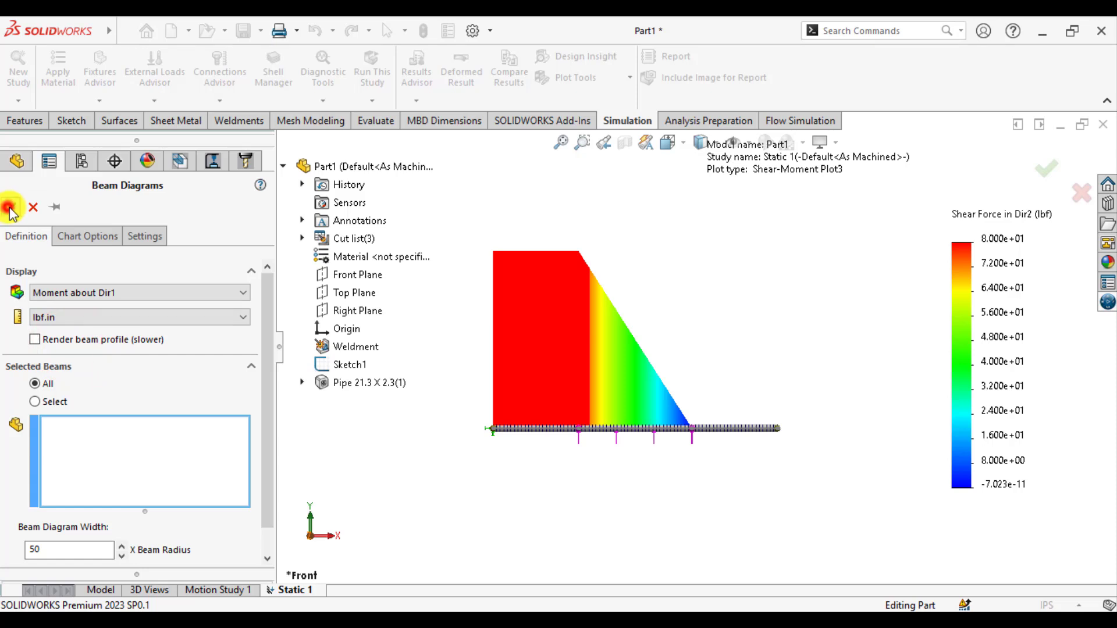
Step: Orbit the Moment about Dir1 plot, compare it with the bending-moment diagram in the Shigley PDF, and return to SOLIDWORKS
left_click(557, 300)
middle_click_drag(557, 299, 553, 435)
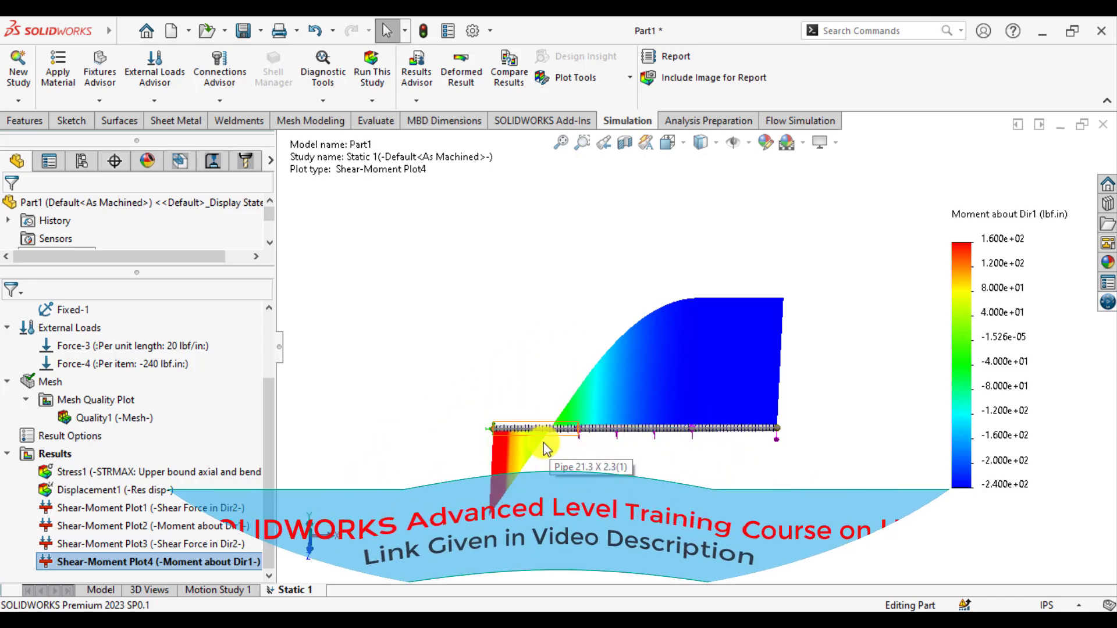
left_click(455, 611)
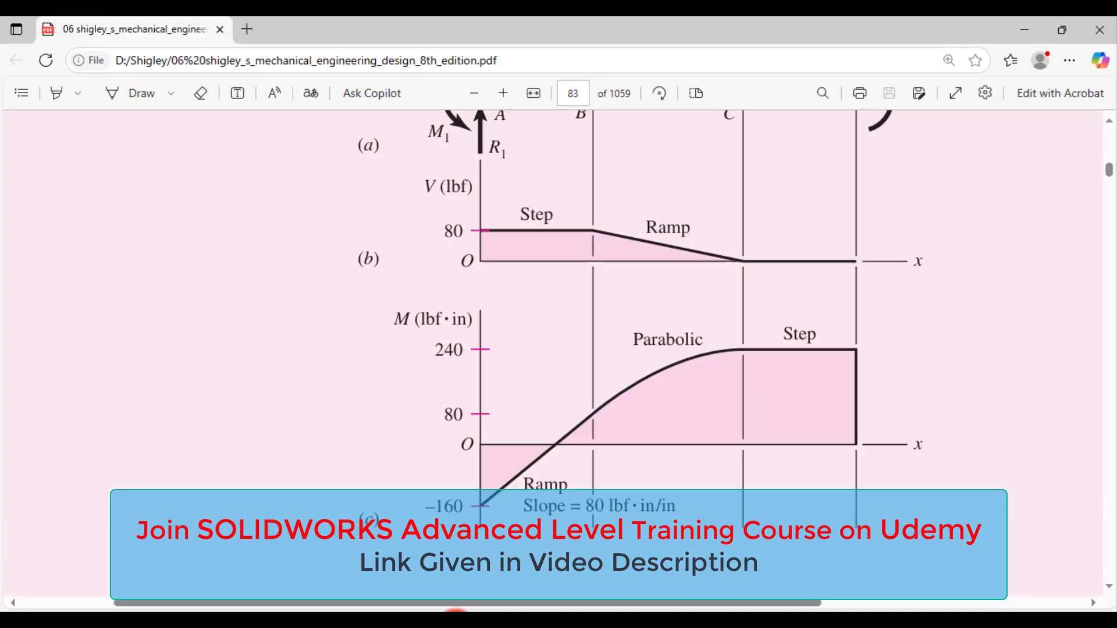
left_click(455, 611)
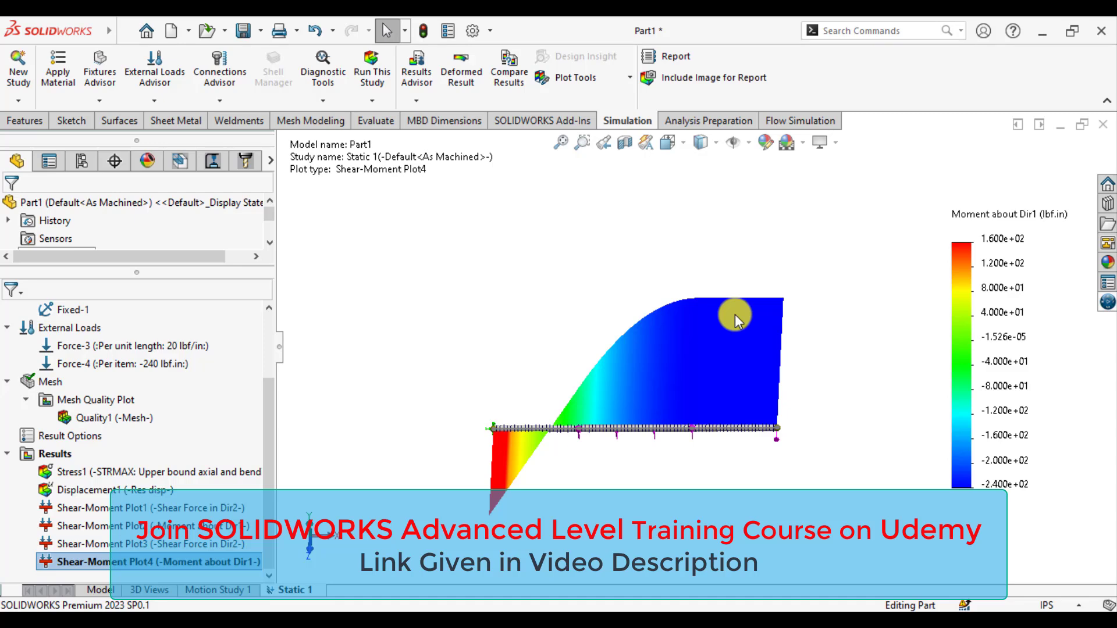
Step: Edit the moment load at the beam's free end and reverse its direction
right_click(141, 367)
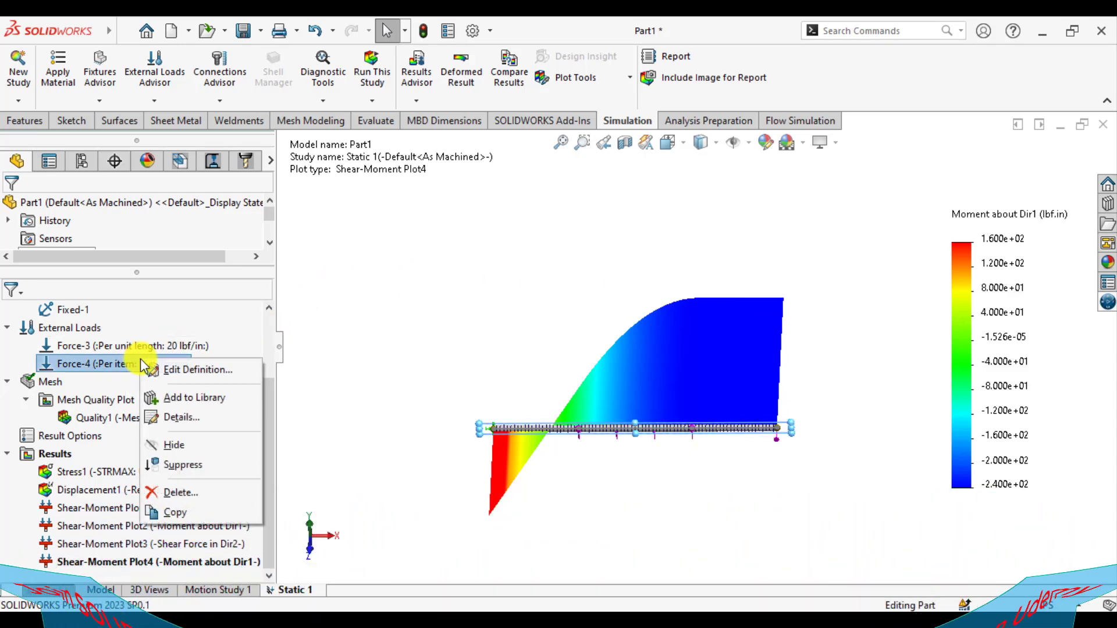
left_click(192, 372)
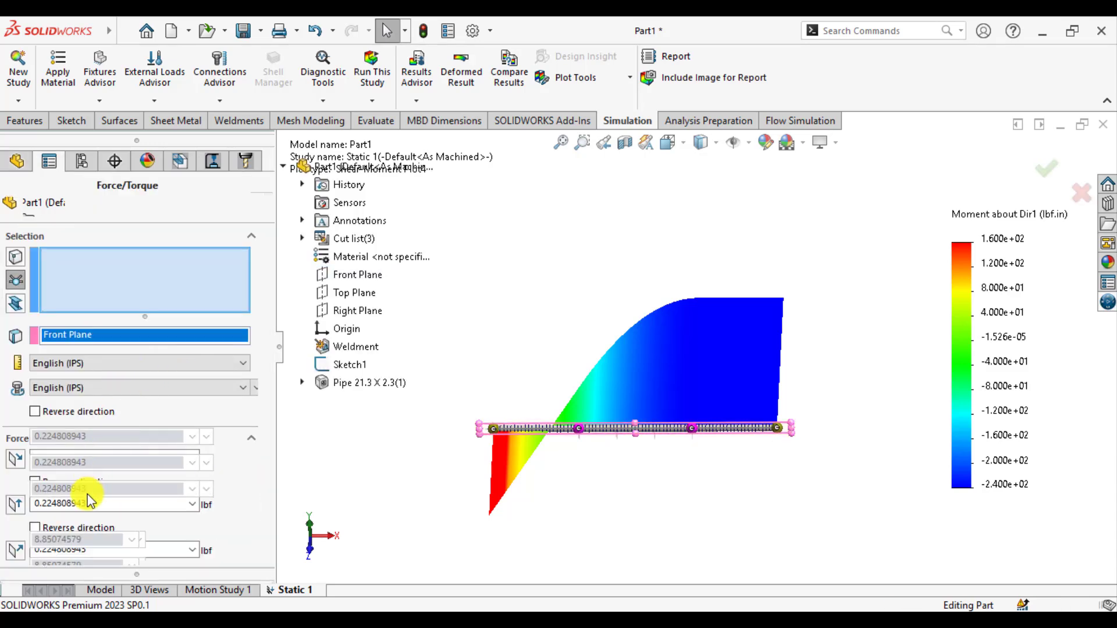
left_click_drag(266, 376, 260, 452)
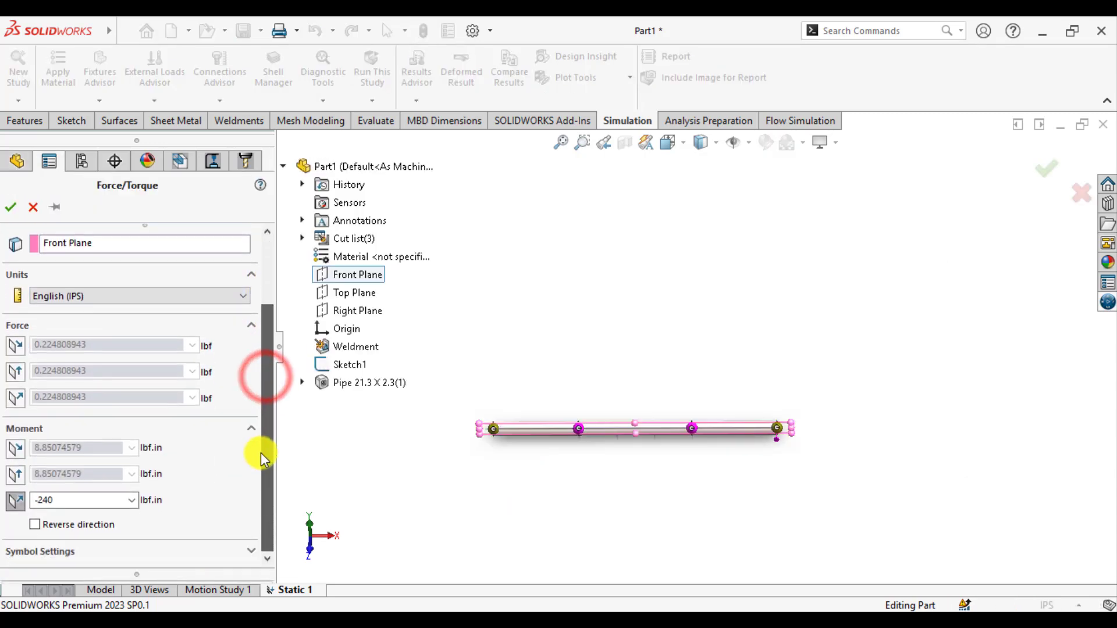
left_click(35, 524)
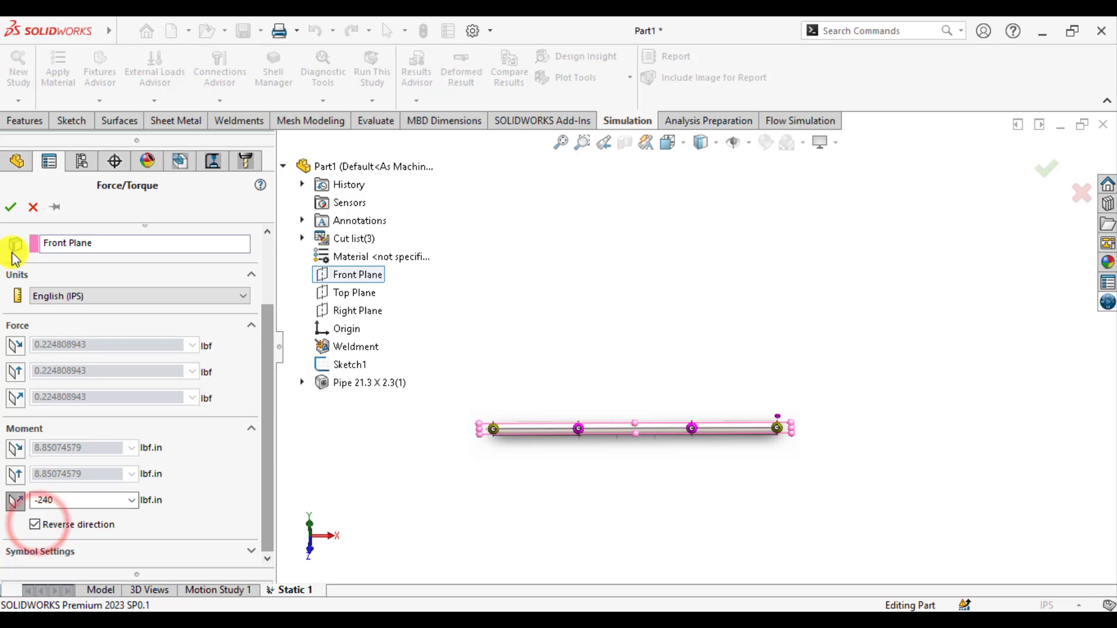
left_click(12, 207)
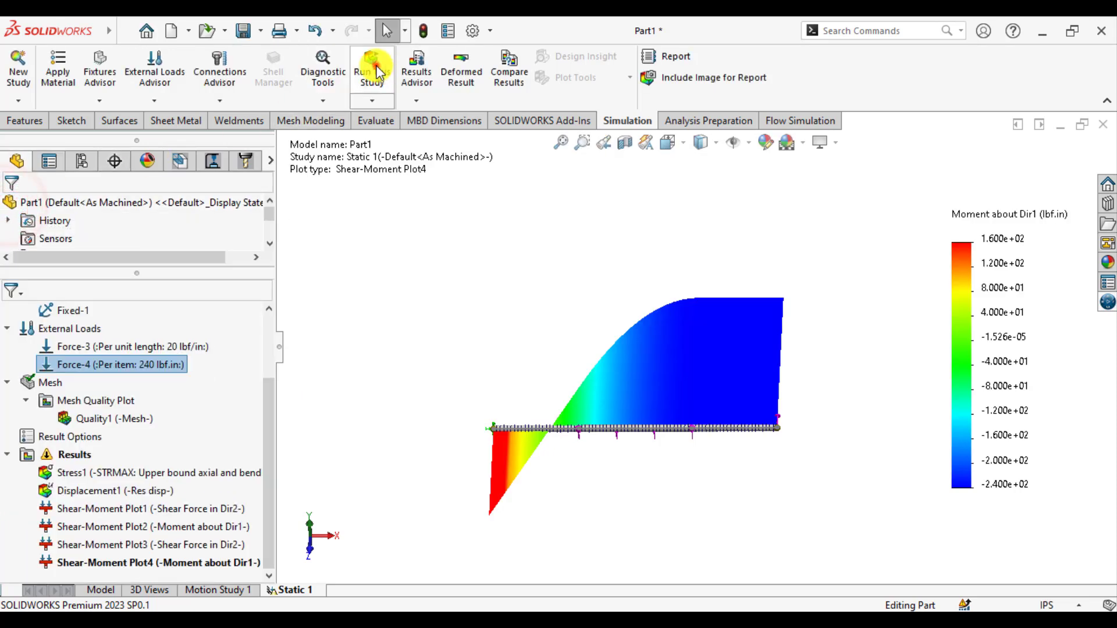
Step: Rerun the static study with the reversed end moment and show the latest Moment about Dir1 beam diagram
left_click(377, 73)
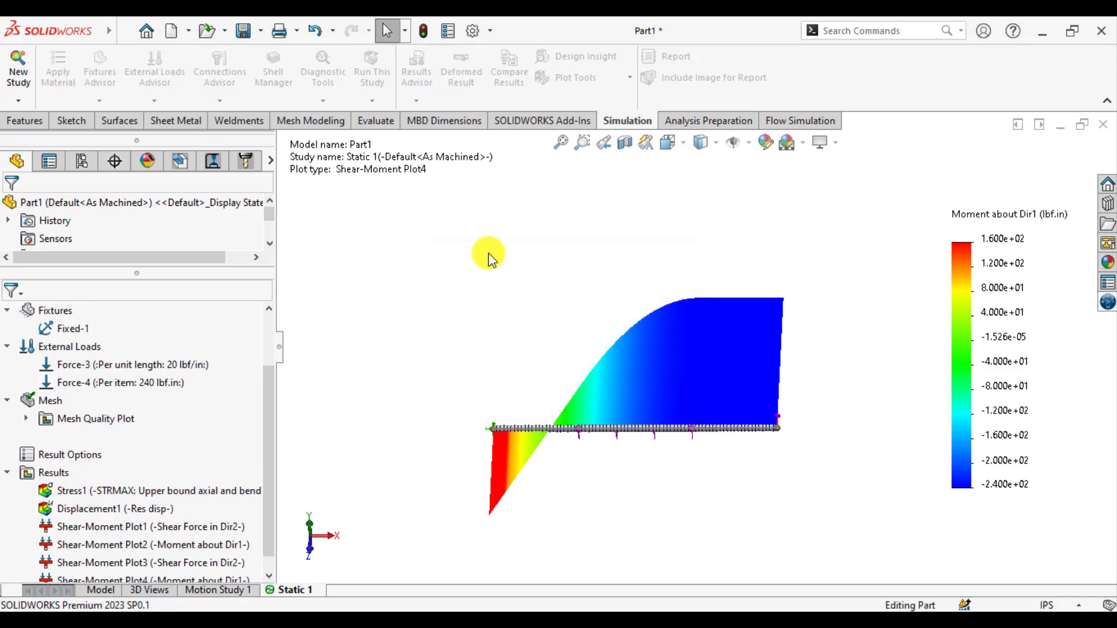
scroll(96, 574, "up", 1)
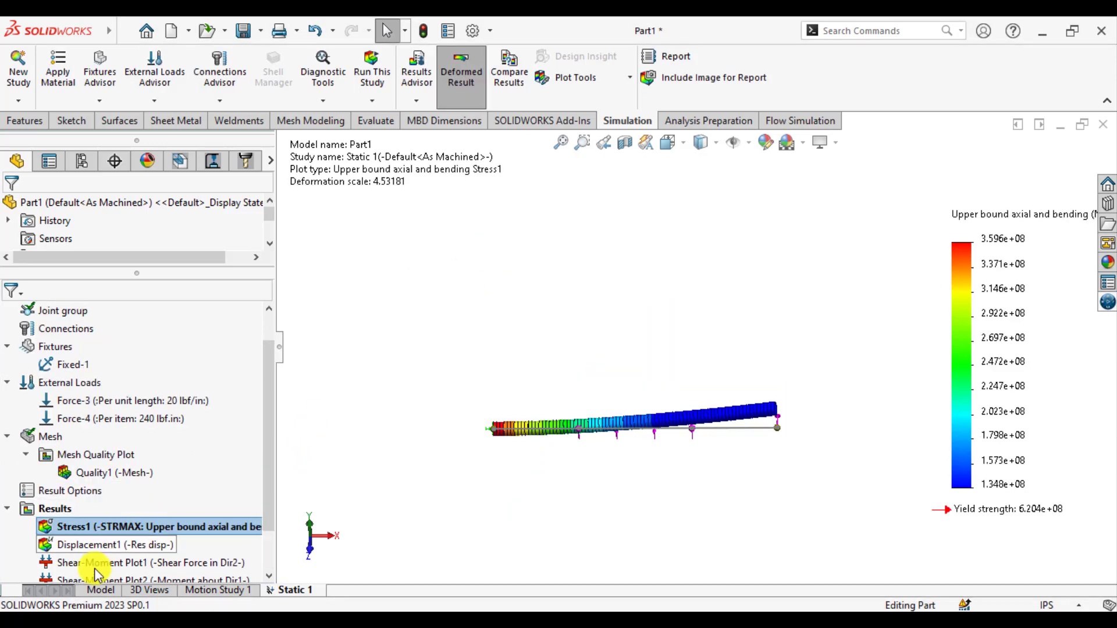
scroll(96, 573, "down", 1)
left_click(268, 480)
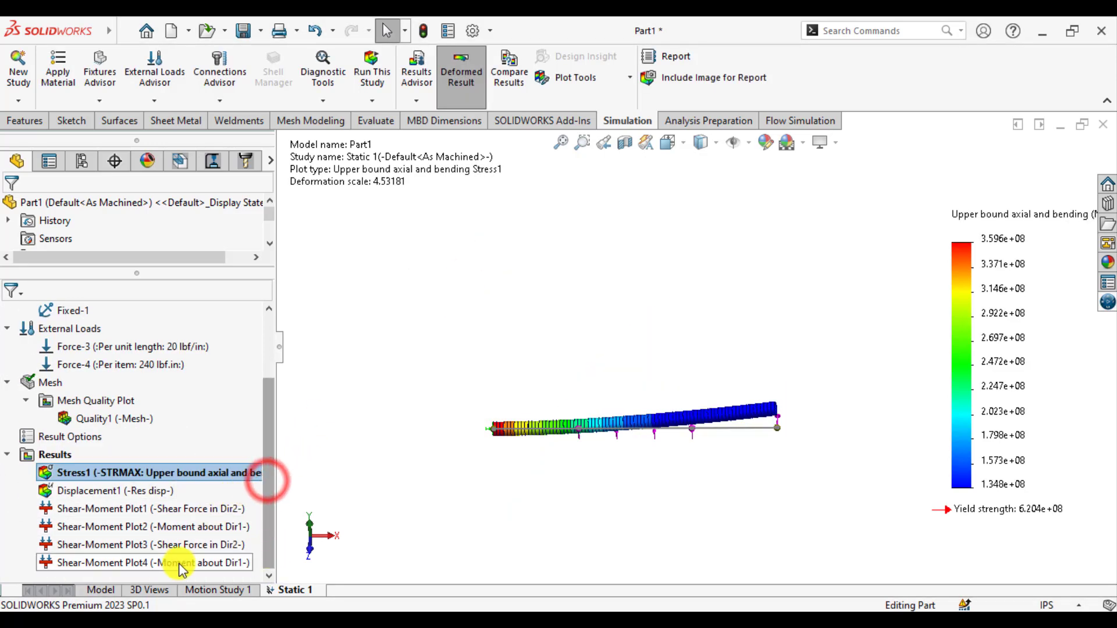
double_click(104, 562)
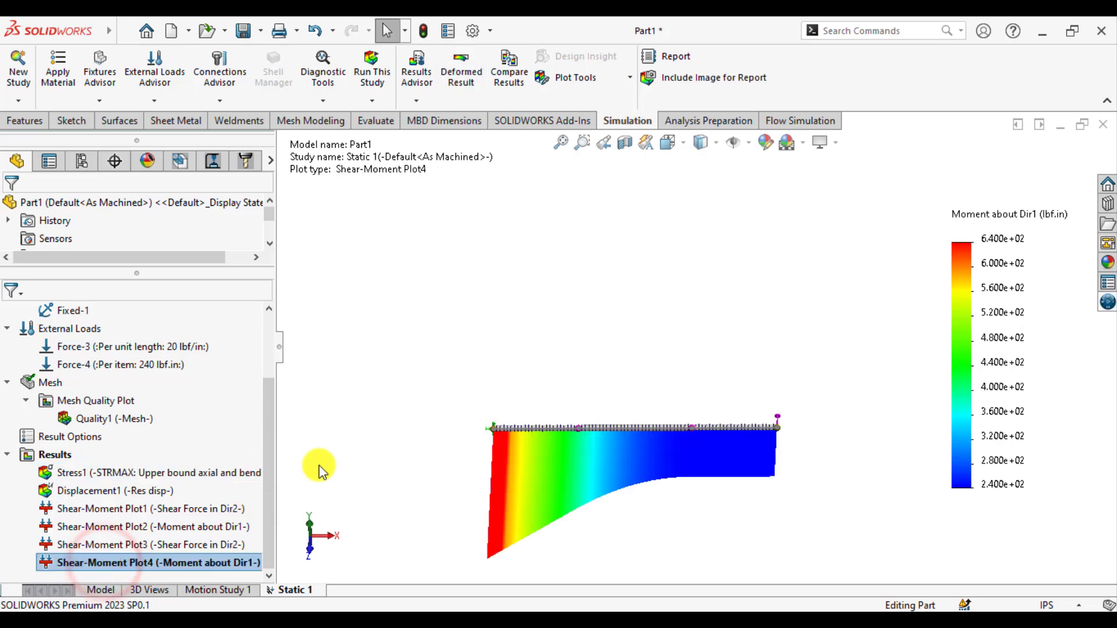
Step: Edit the 20 lbf/in distributed load on the beam's middle segment and reverse its direction
left_click(165, 346)
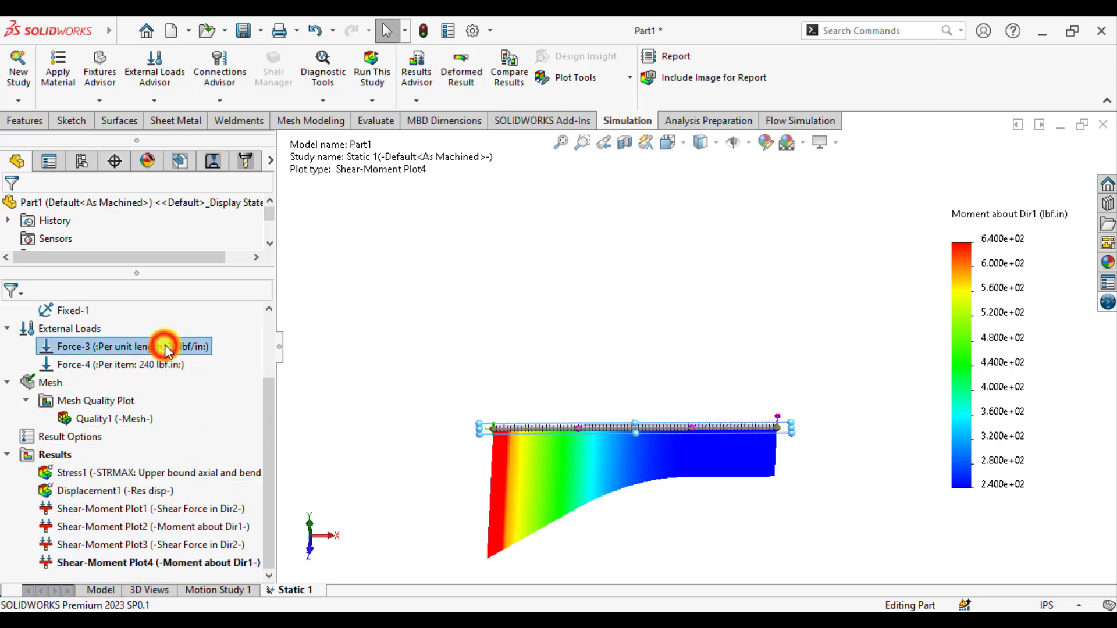
right_click(165, 345)
left_click(202, 361)
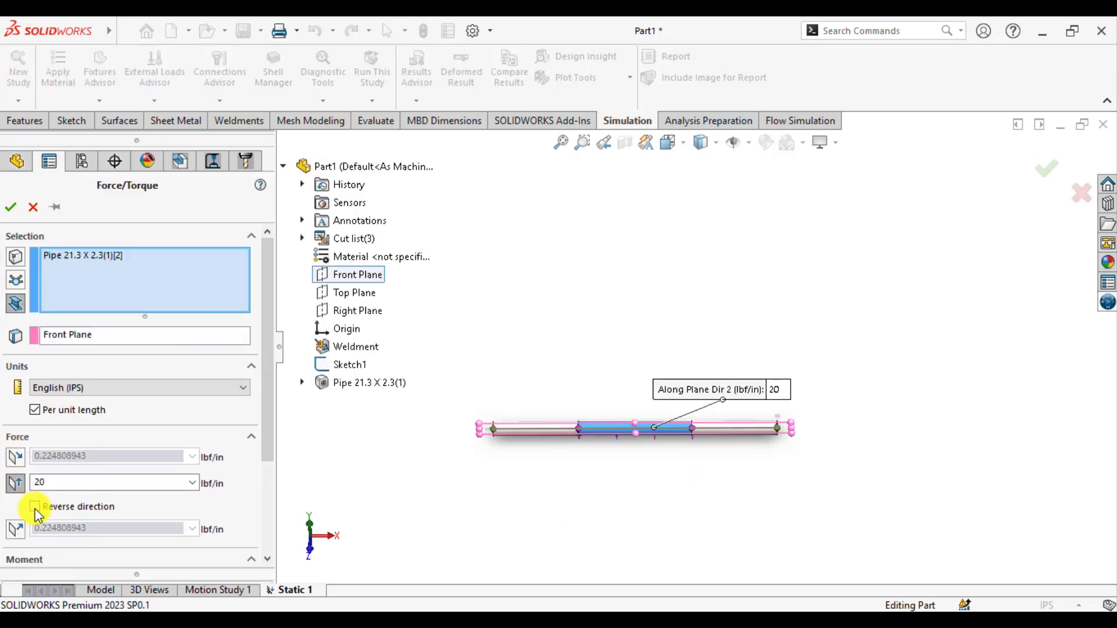
left_click(36, 508)
left_click(11, 207)
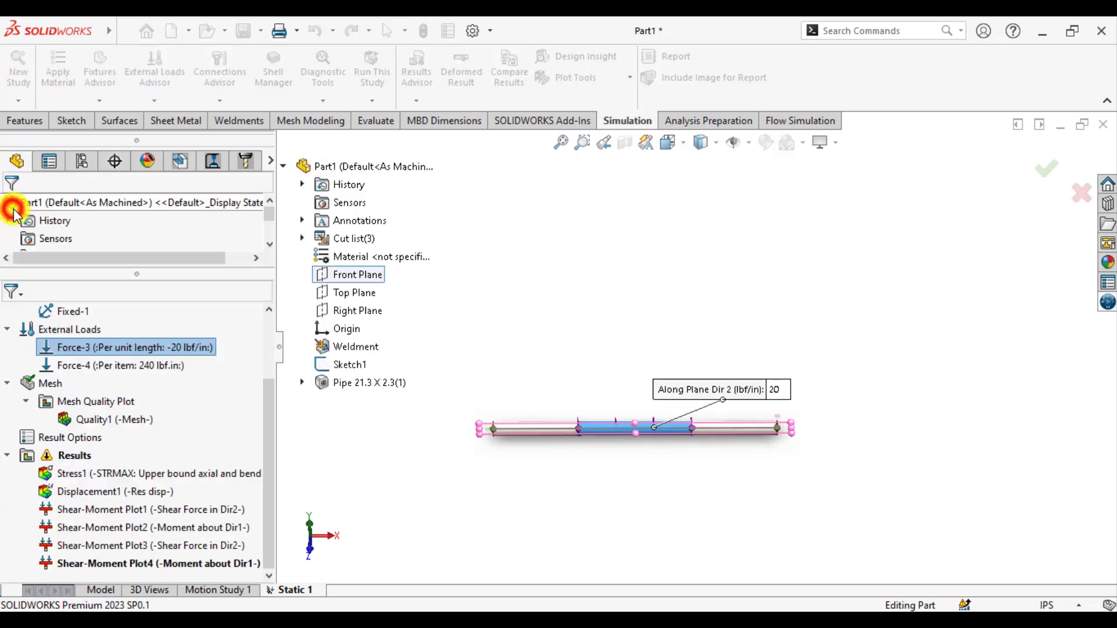
Step: Rerun the static study with the reversed distributed load, and show the Moment about Dir1 diagram flipped with its free-end portion above the beam
left_click(371, 65)
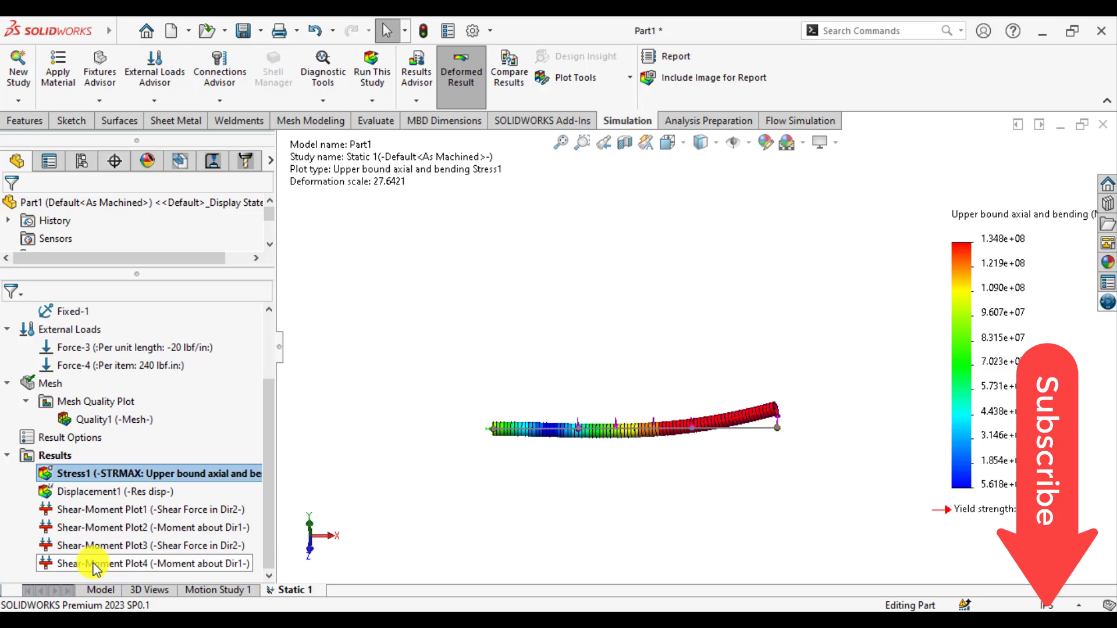
double_click(83, 564)
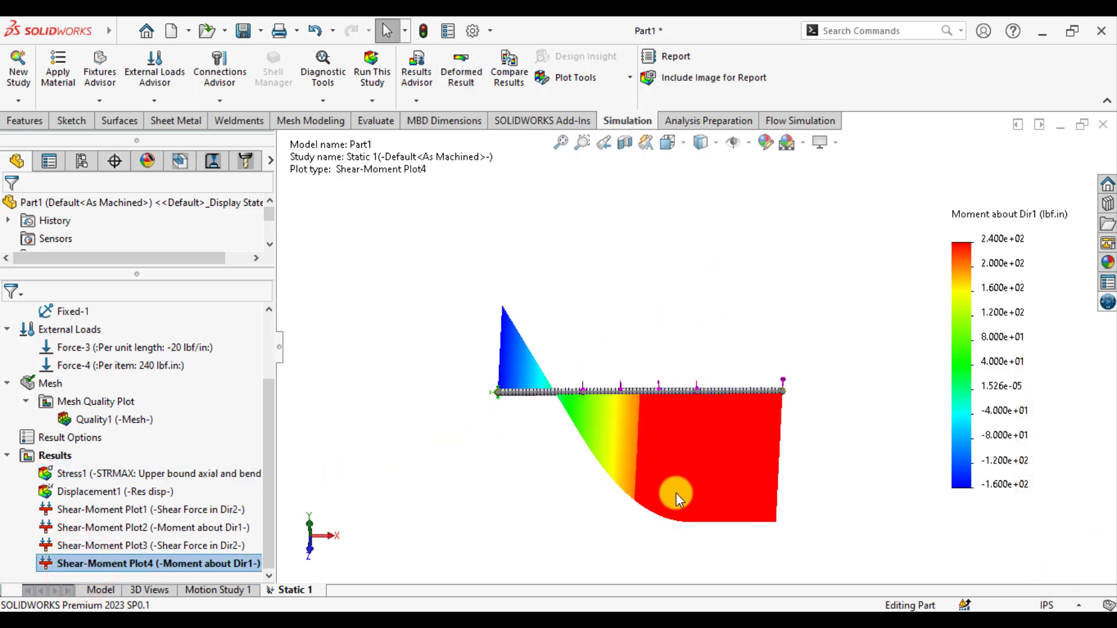
scroll(676, 495, "down", 2)
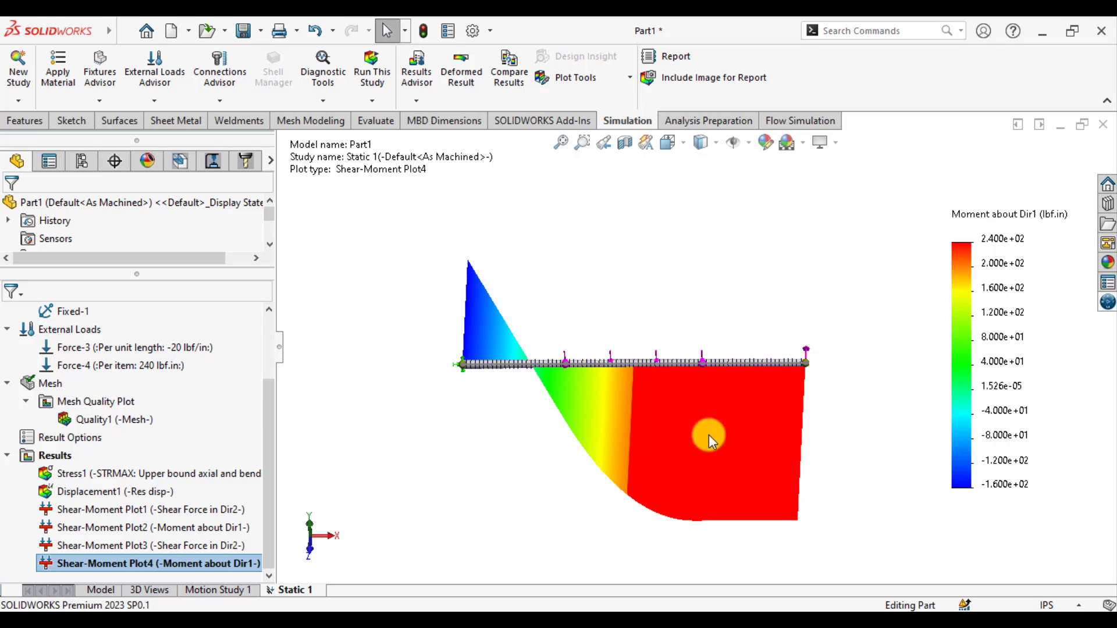
middle_click_drag(706, 463, 781, 205)
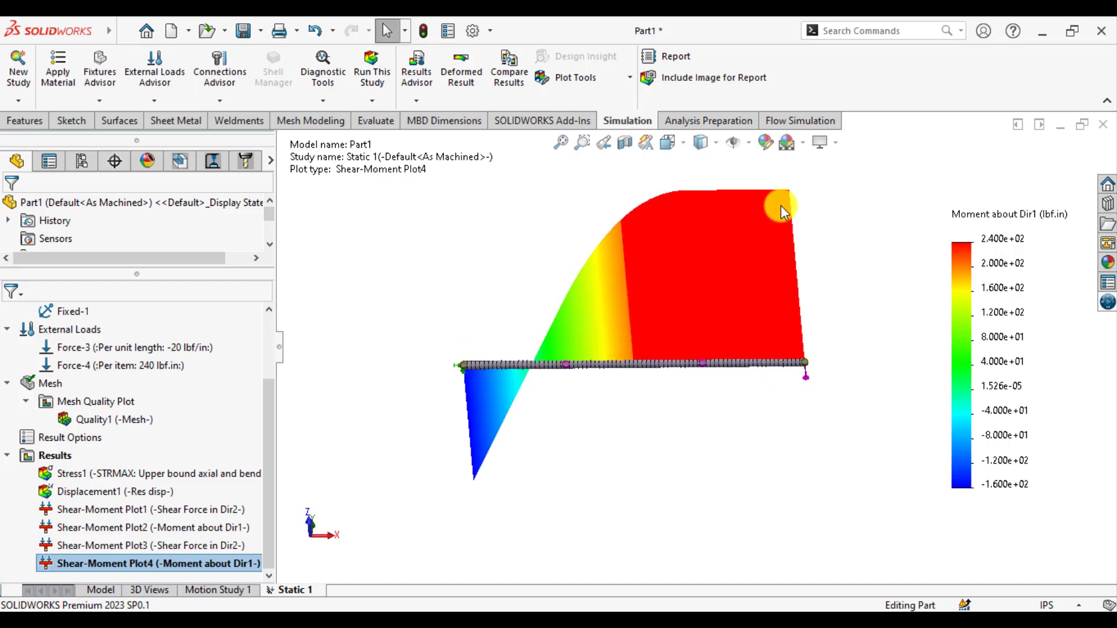